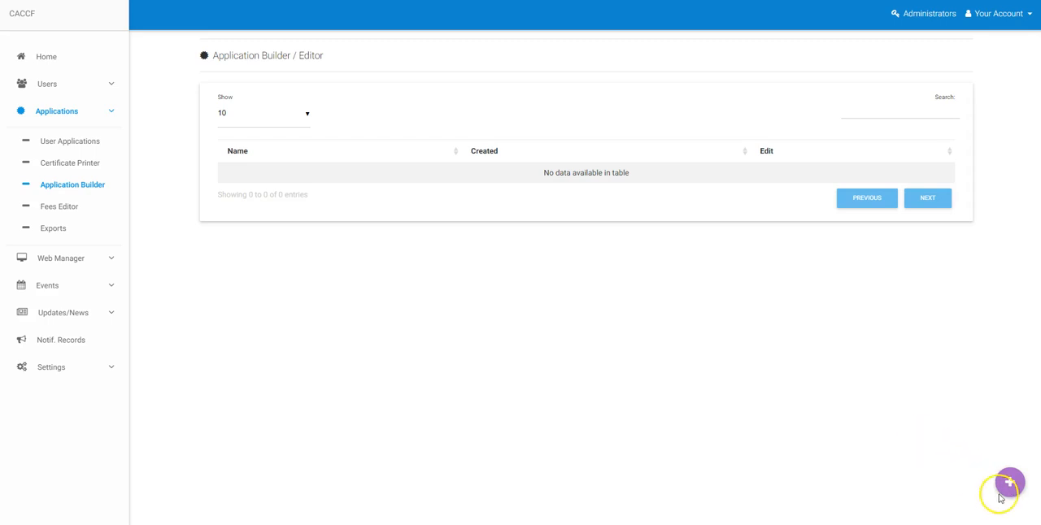
Create a new application with the admin reference title "Test Certification" and an expiry period of 1 year
click(1009, 486)
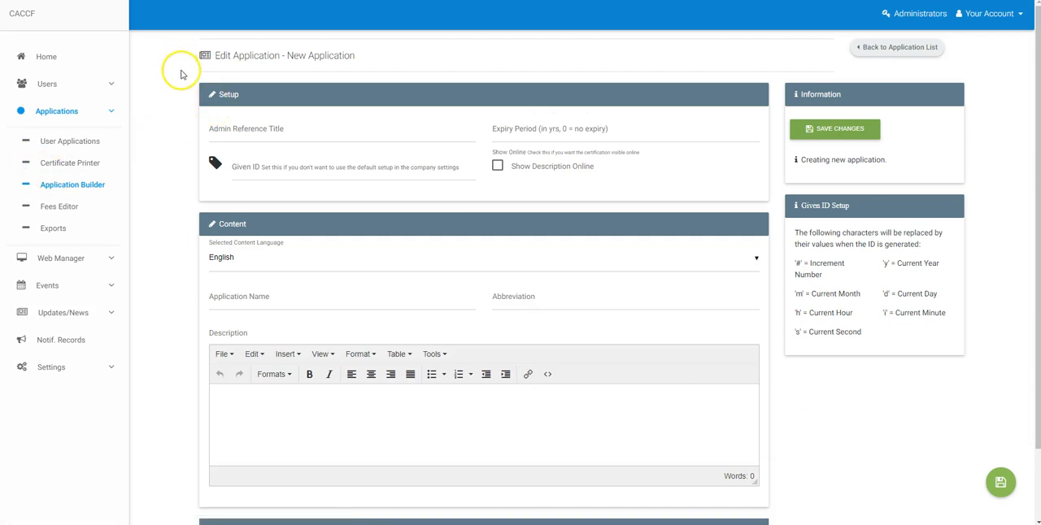
scroll(520, 212, down, 1)
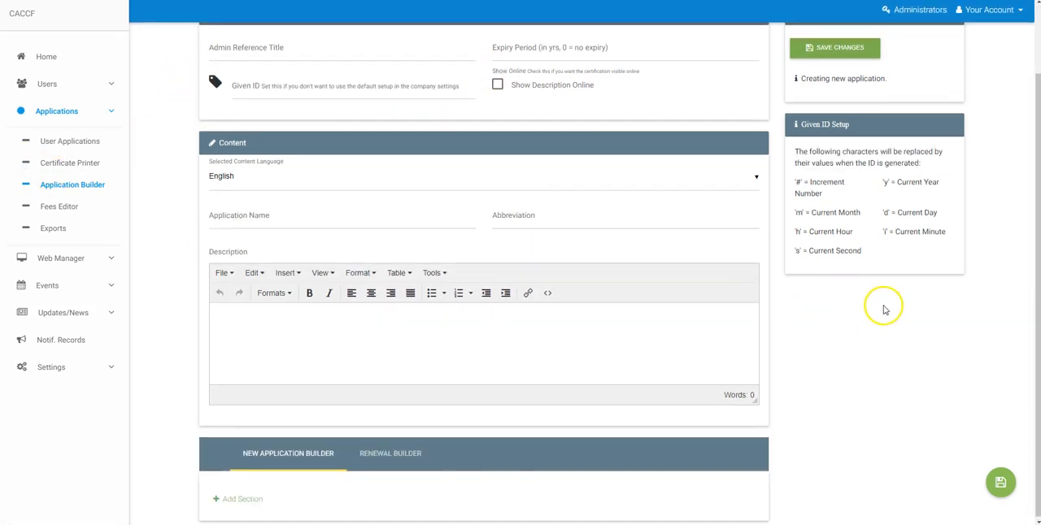
scroll(883, 304, up, 1)
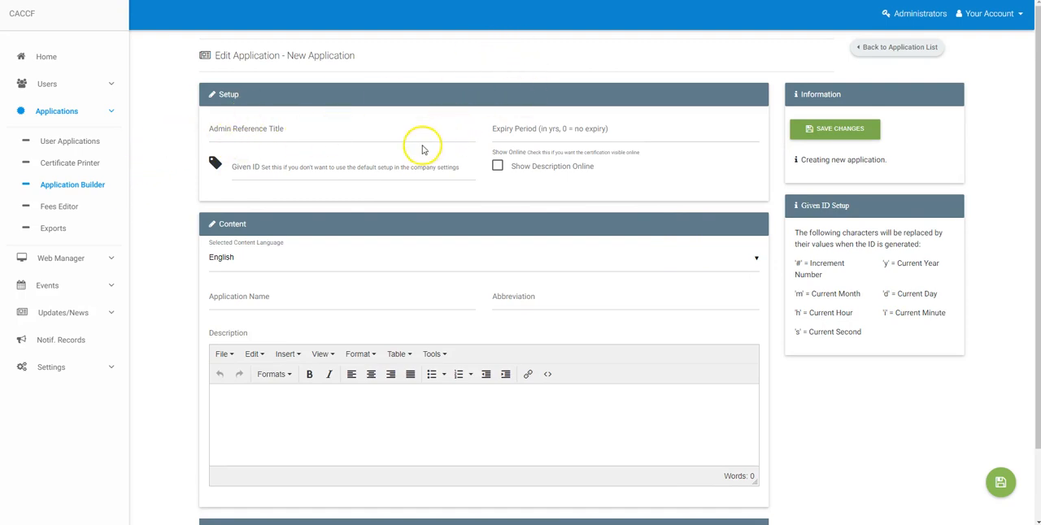
click(361, 138)
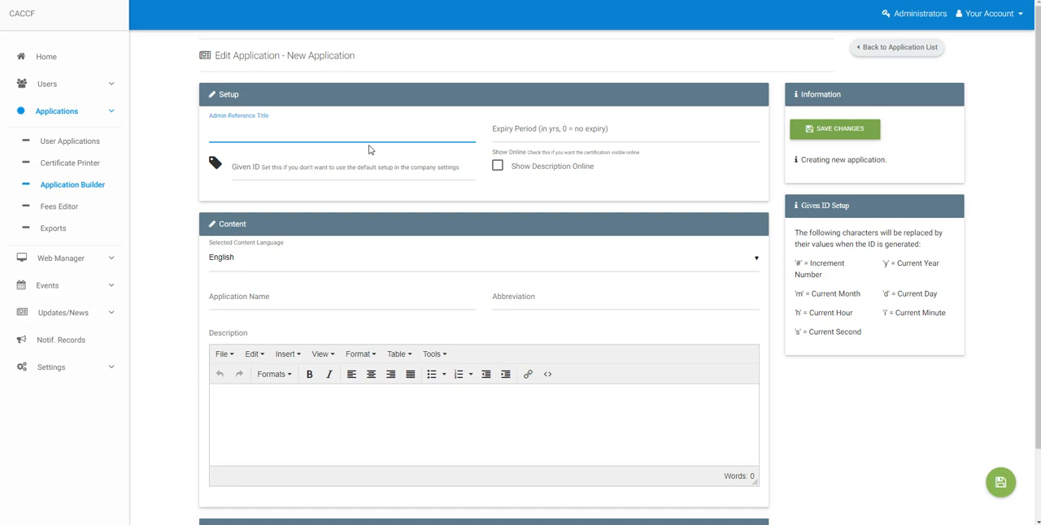
text(Test Certification)
key(Tab)
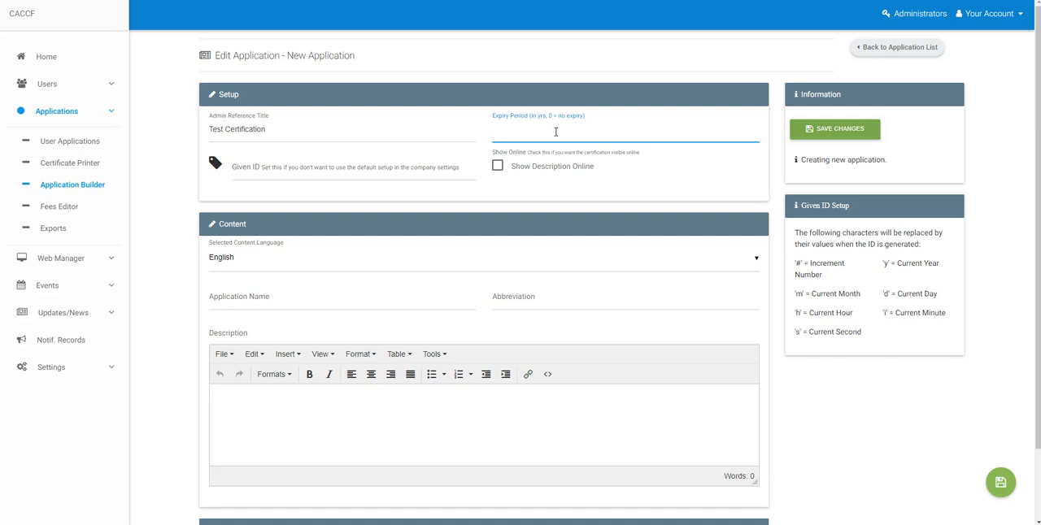
text(1)
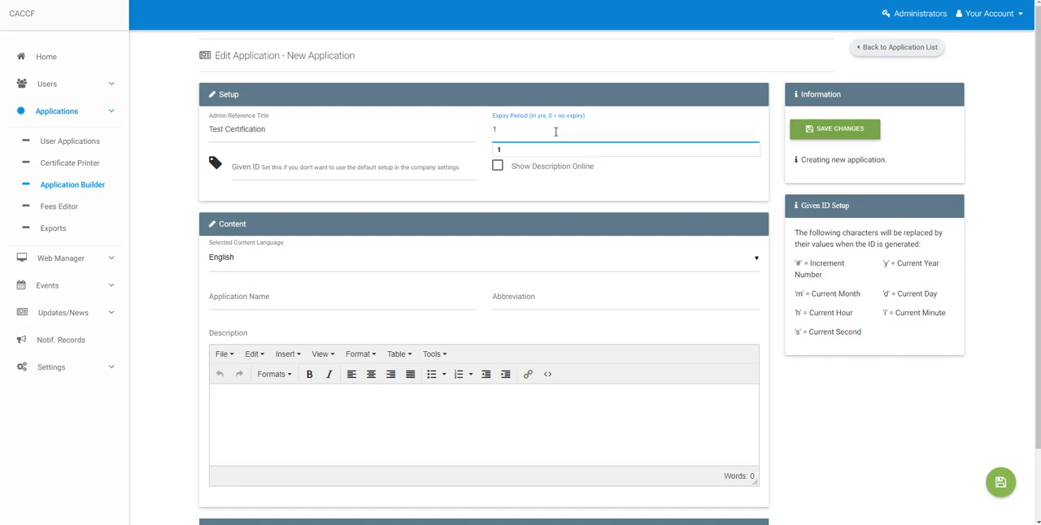
Set the Given ID format to "1#-ym" and enable showing the description online
click(378, 177)
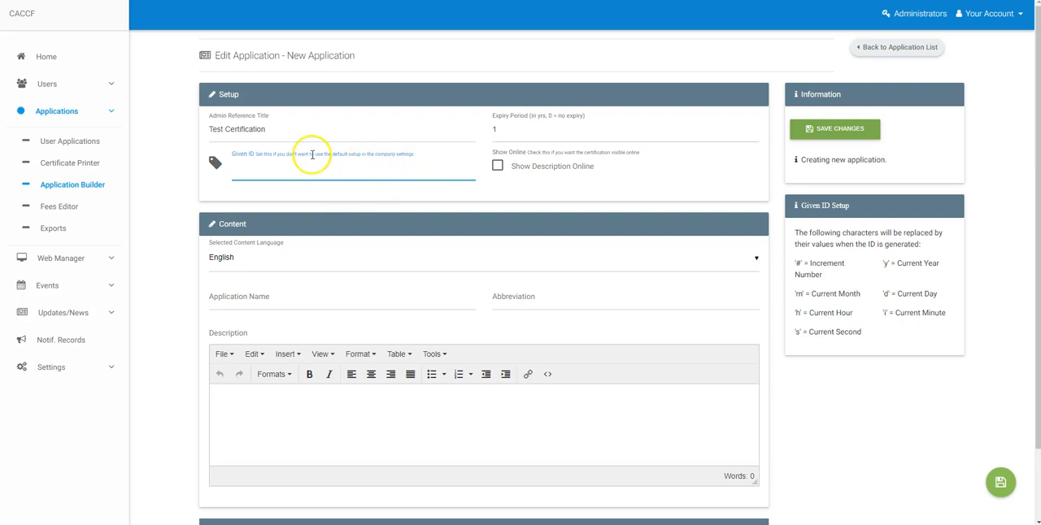
click(213, 166)
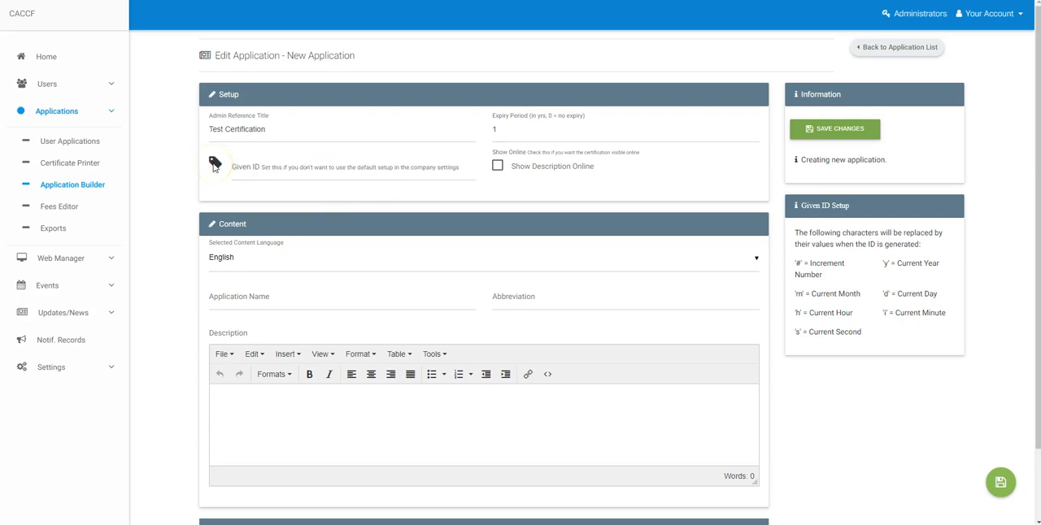
click(261, 170)
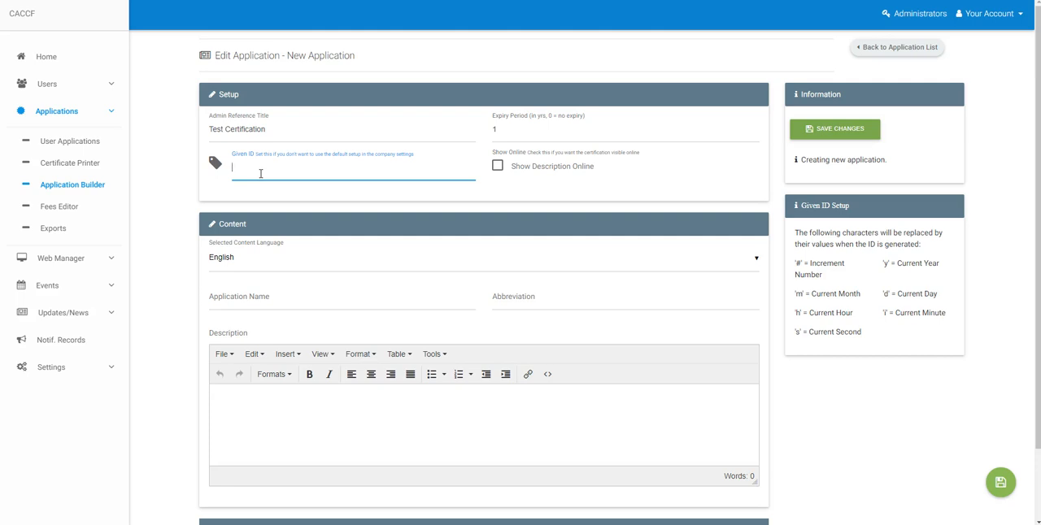
drag(798, 232, 913, 341)
click(913, 317)
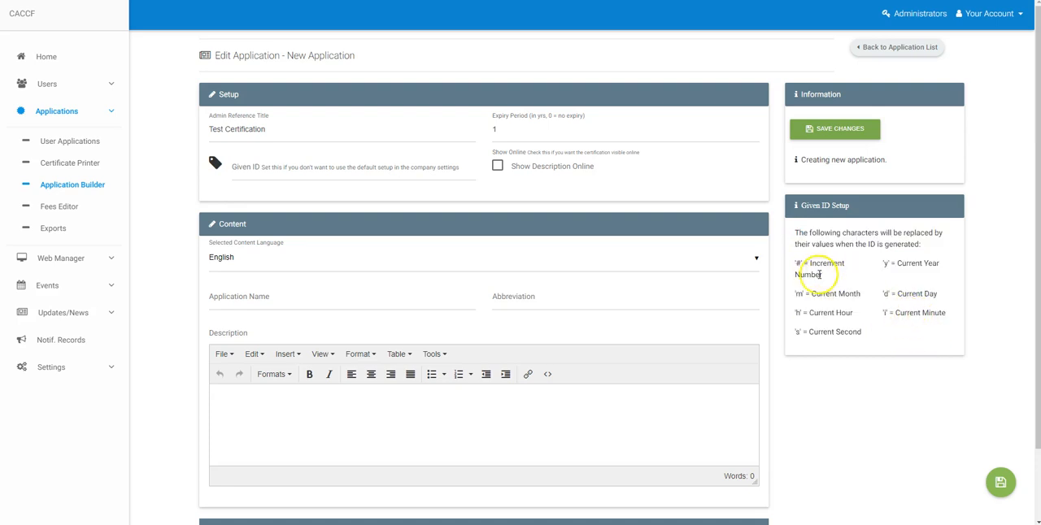
double_click(799, 262)
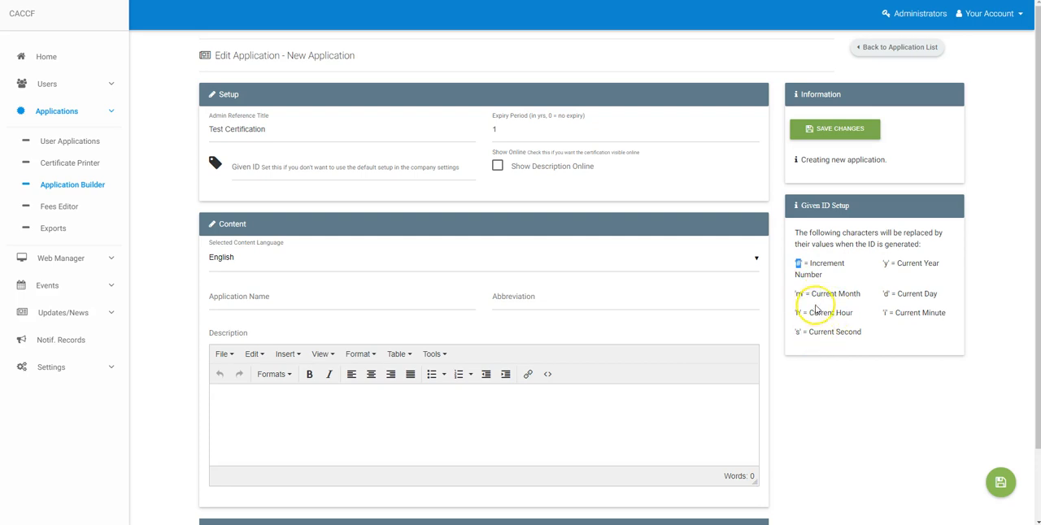
click(374, 177)
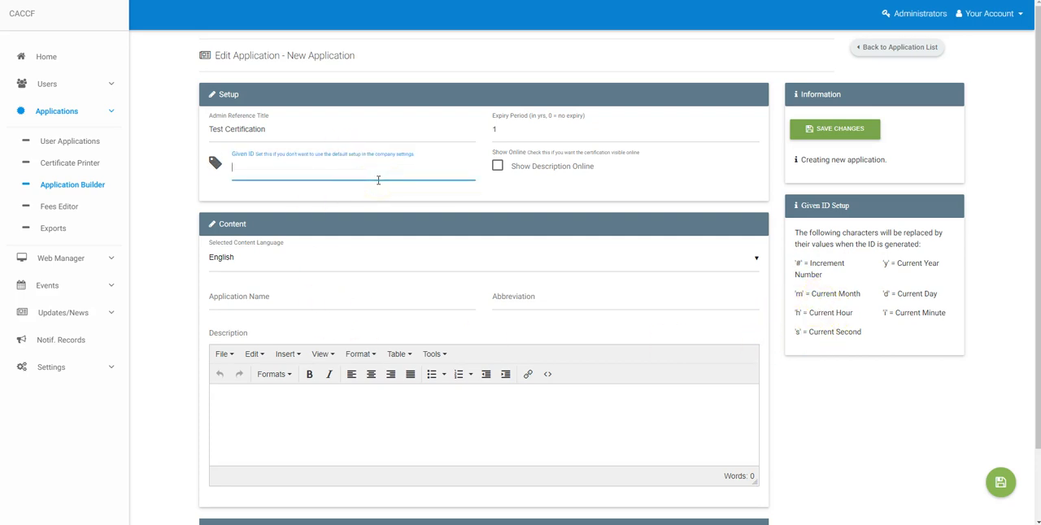
text(1)
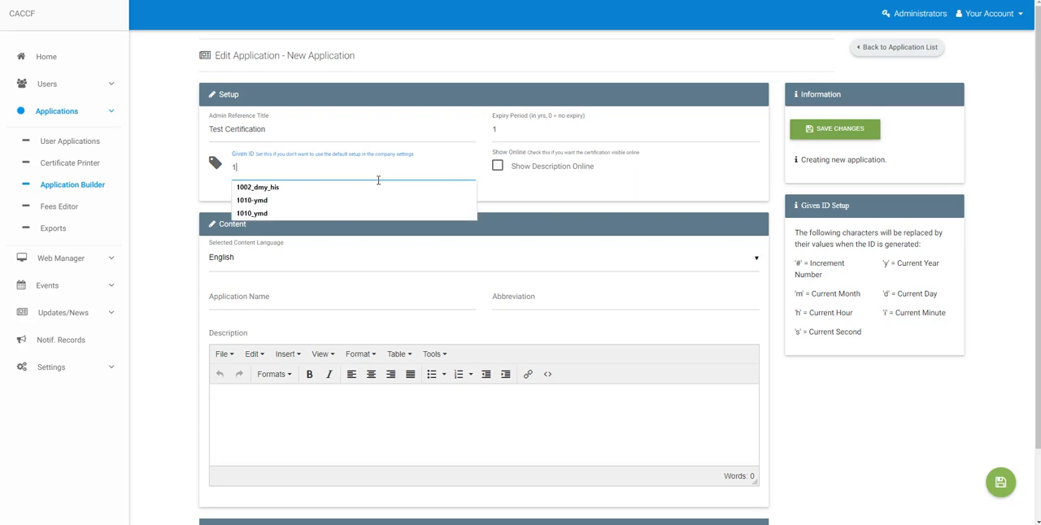
text(#)
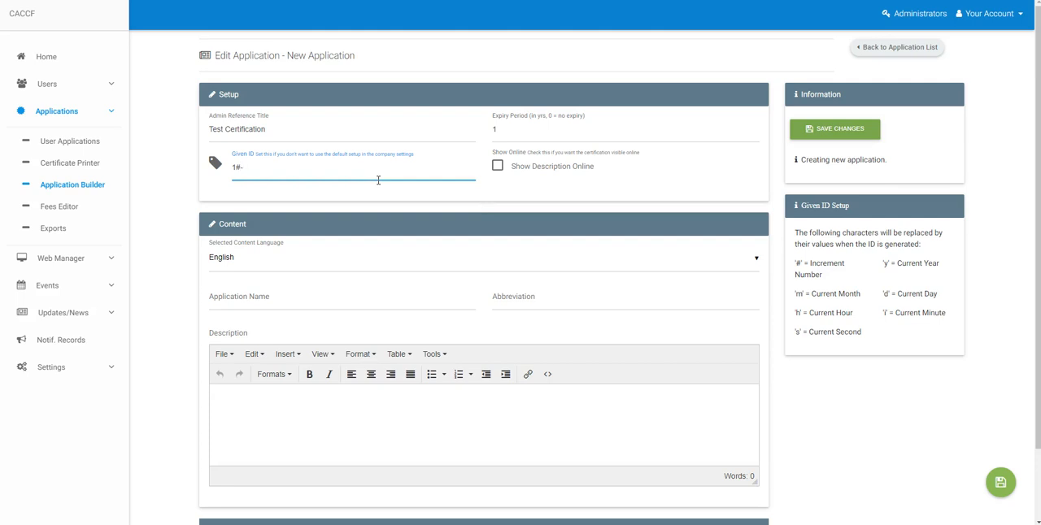
text(-ym)
click(497, 167)
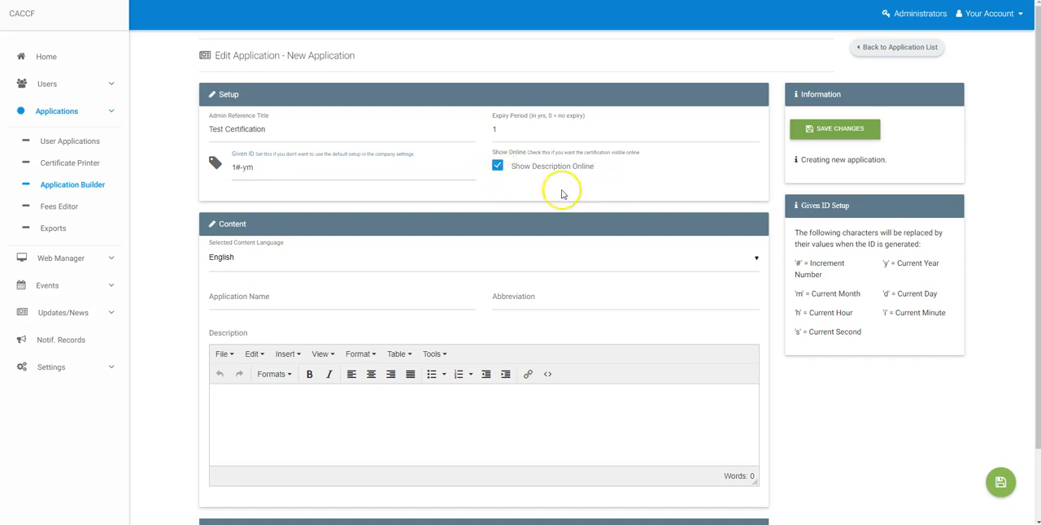
scroll(469, 293, down, 1)
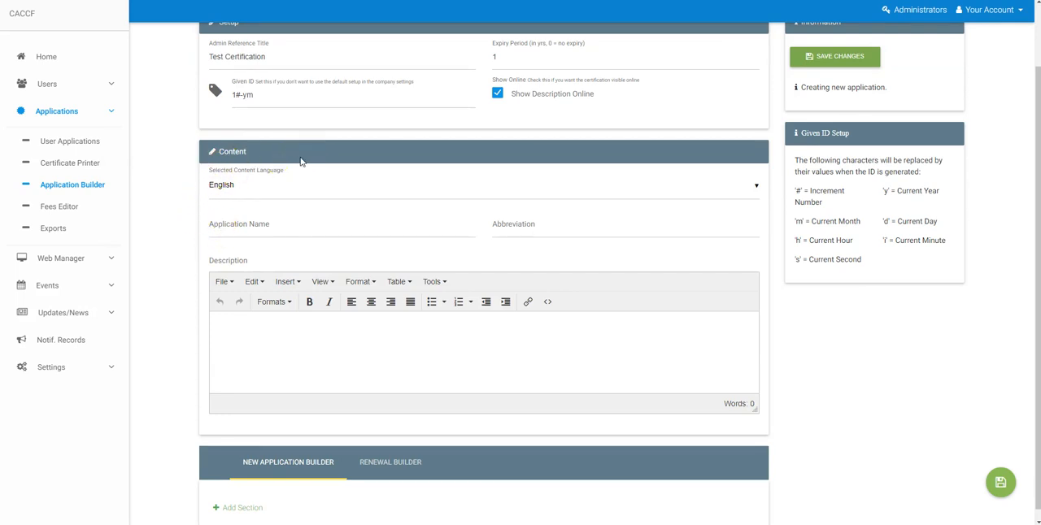
click(298, 194)
click(170, 181)
click(224, 202)
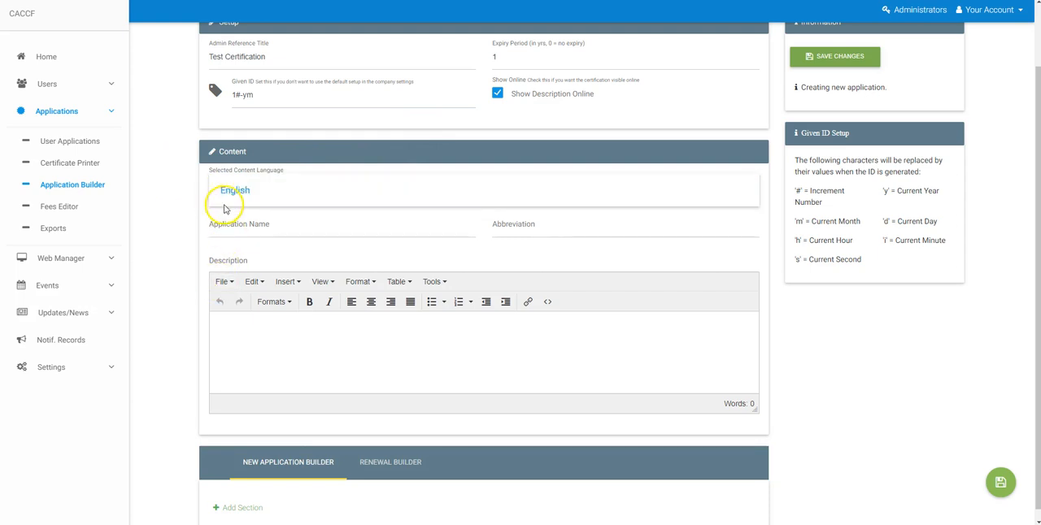
click(183, 157)
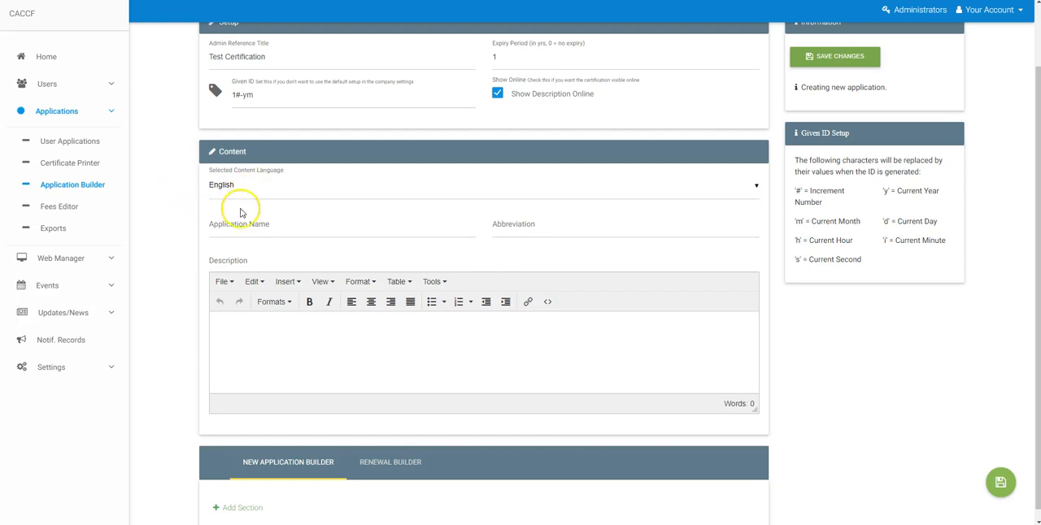
Enter "Test Certification" as the application name and "TC" as its abbreviation in the English content
click(297, 230)
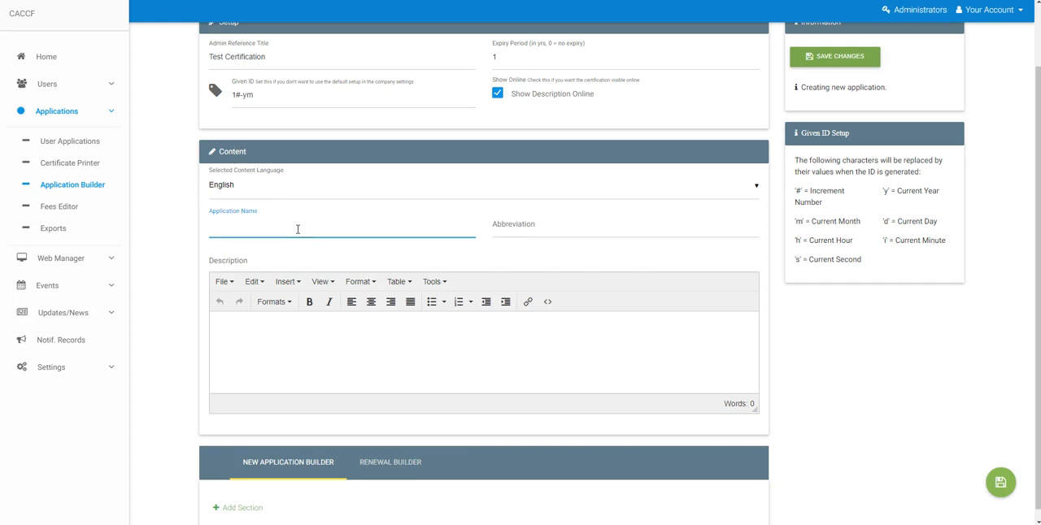
text(T)
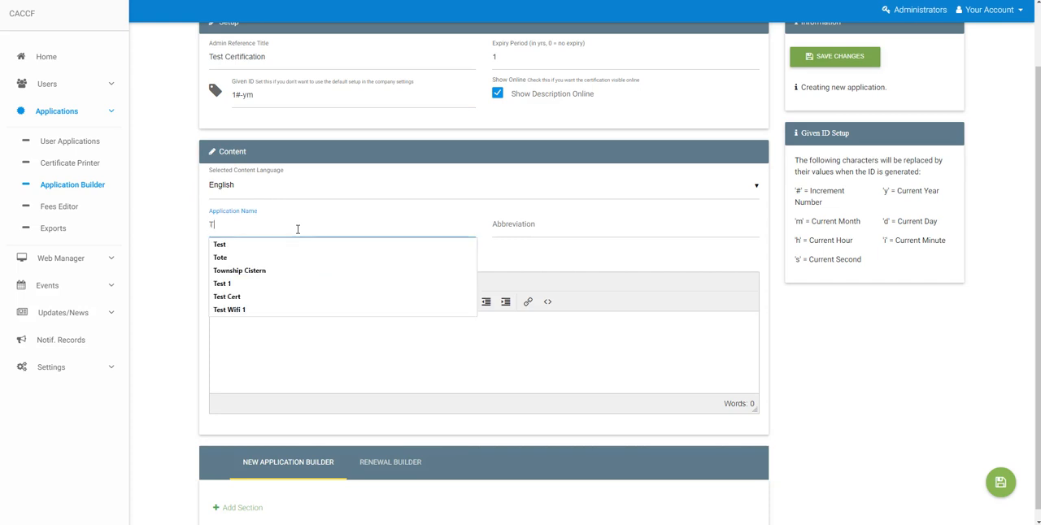
text(est)
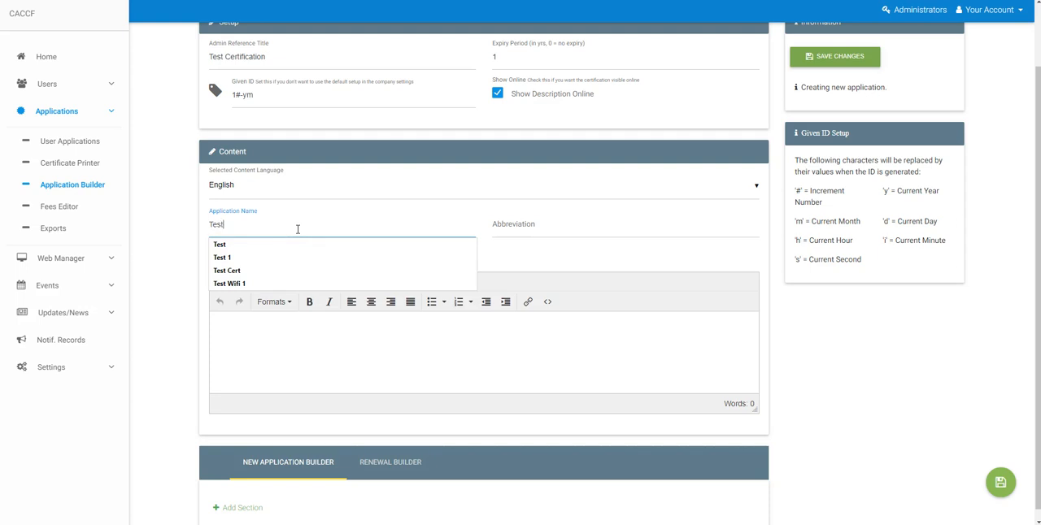
text( Certification)
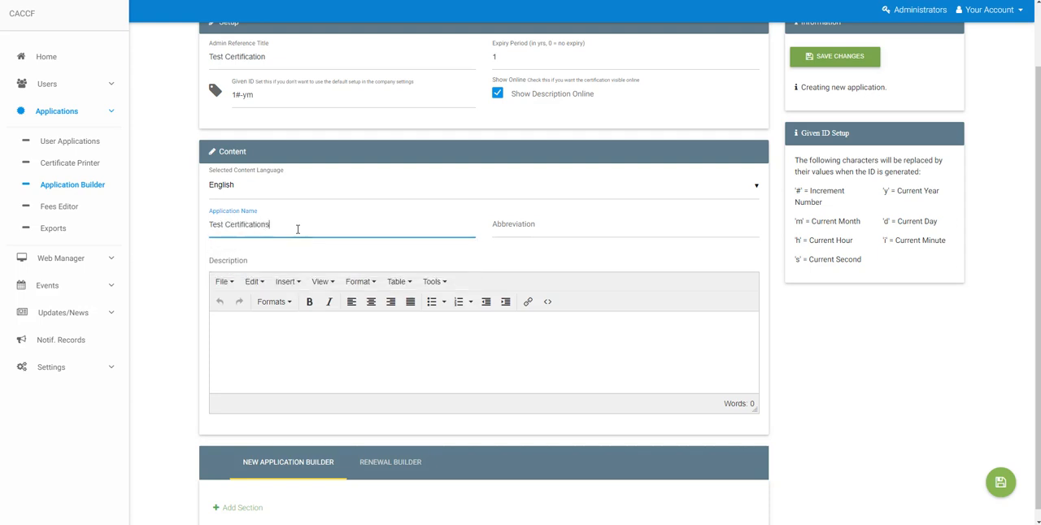
key(Tab)
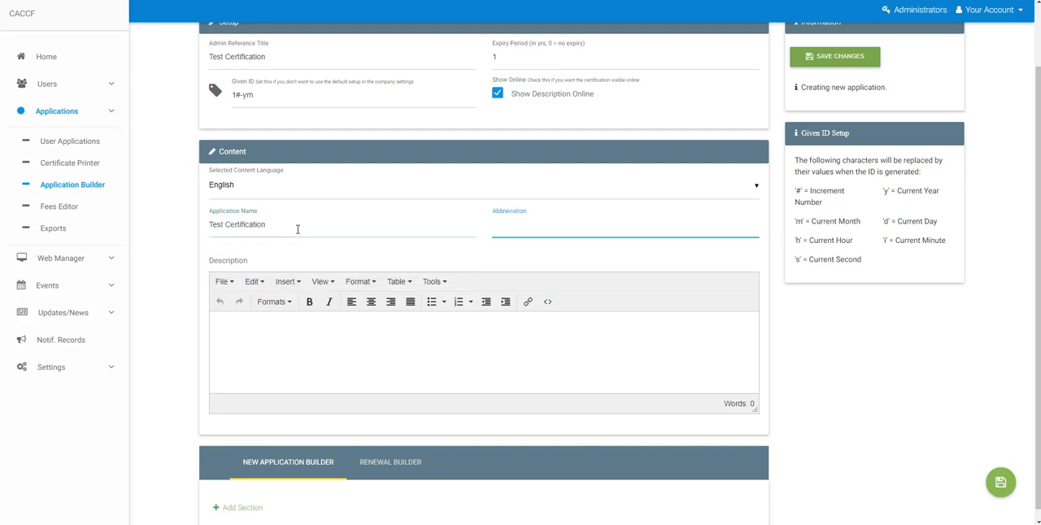
text(TC)
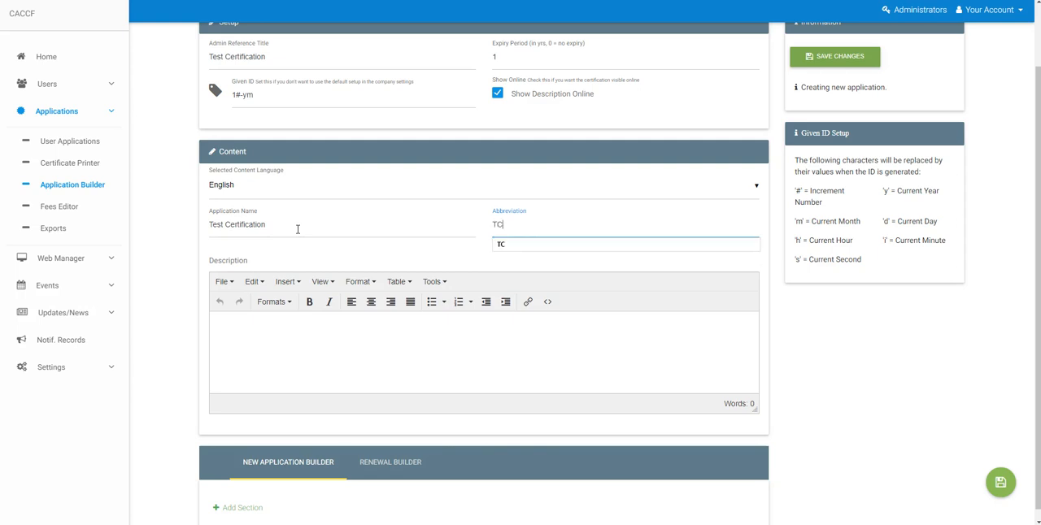
Enter the description "This is just a test." and save the new application
key(Tab)
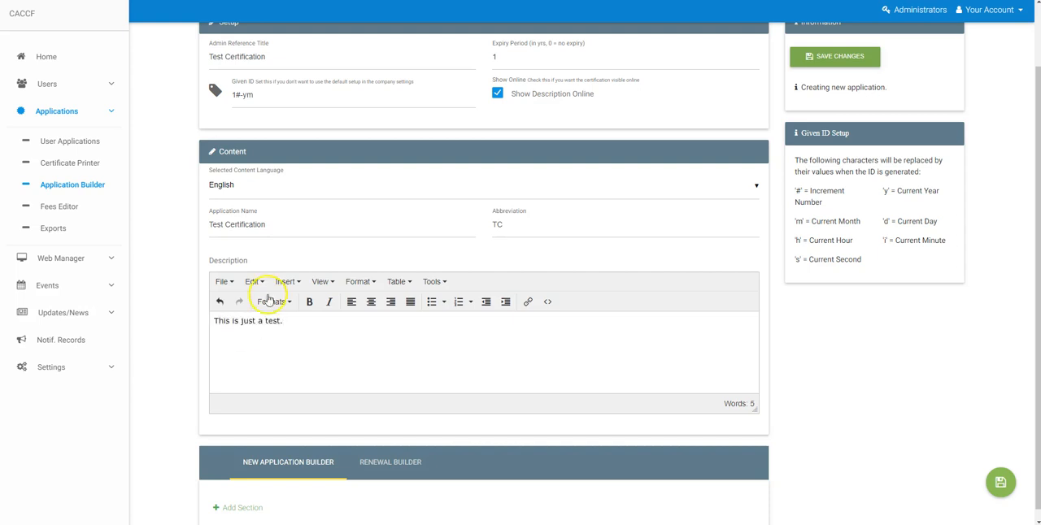
drag(282, 319, 213, 321)
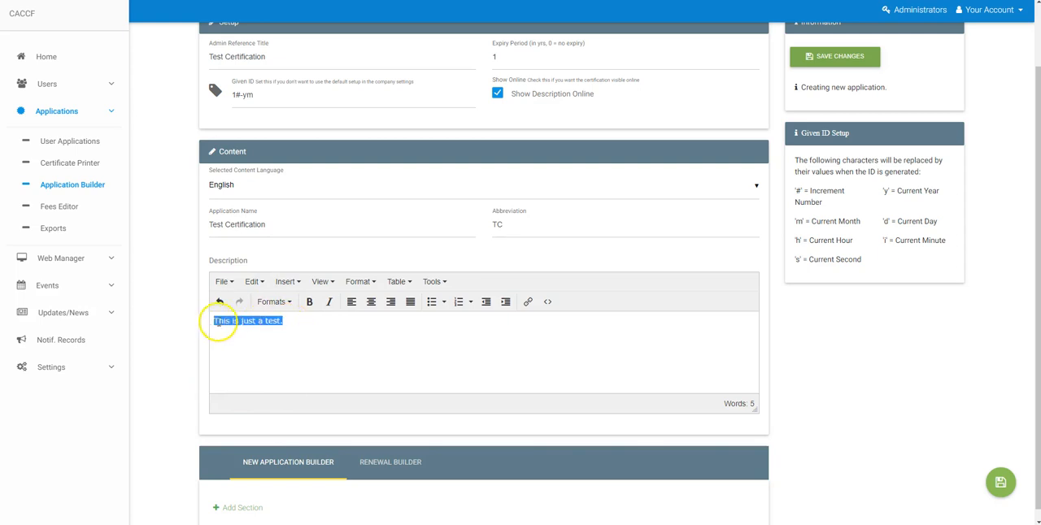
click(325, 325)
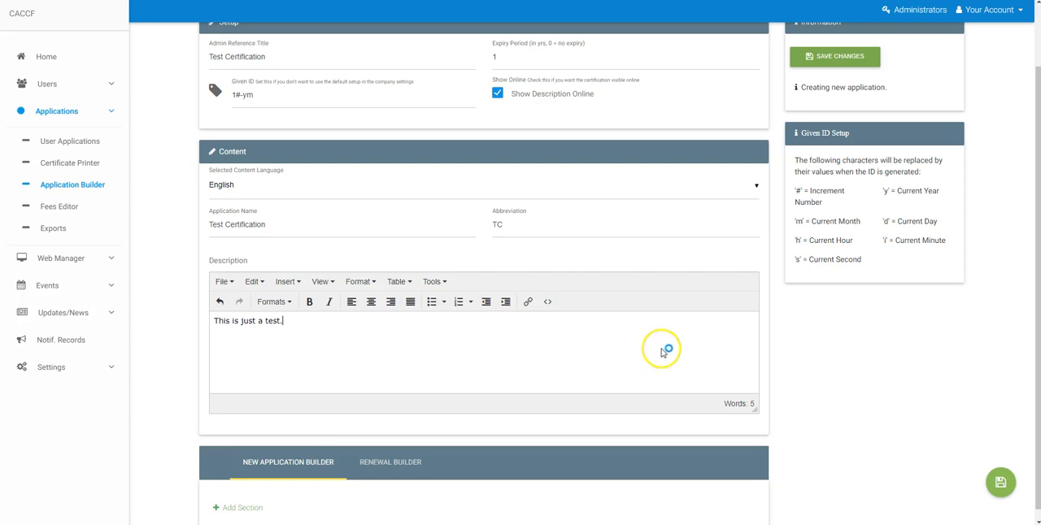
scroll(731, 358, down, 1)
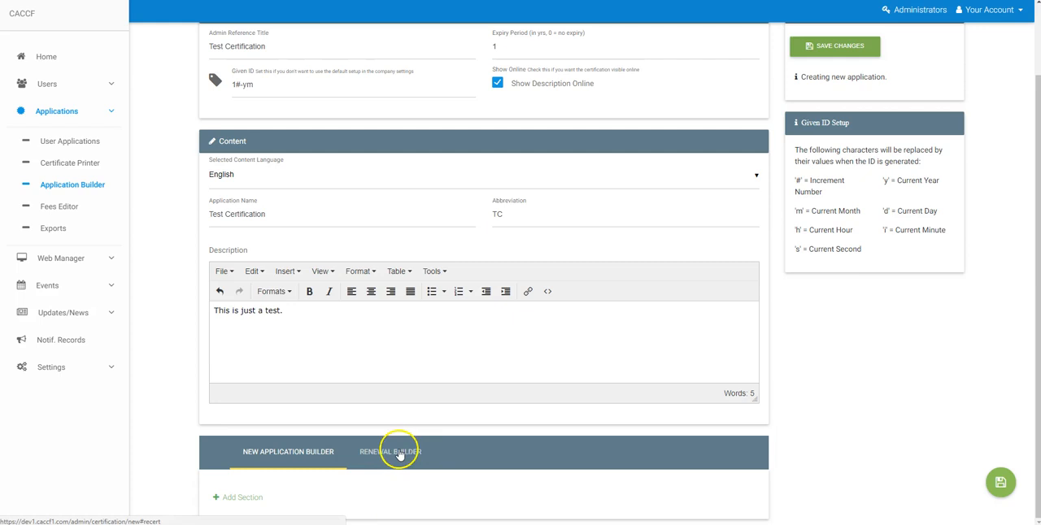
click(1001, 483)
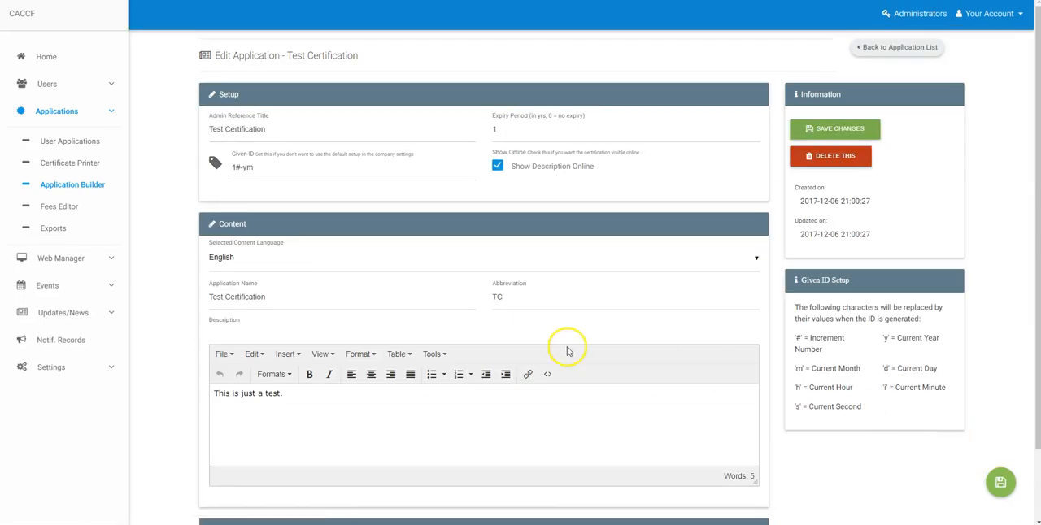
Compare the New Application Builder and Renewal Builder sections of the saved application, ending on the New Application Builder
scroll(598, 355, down, 1)
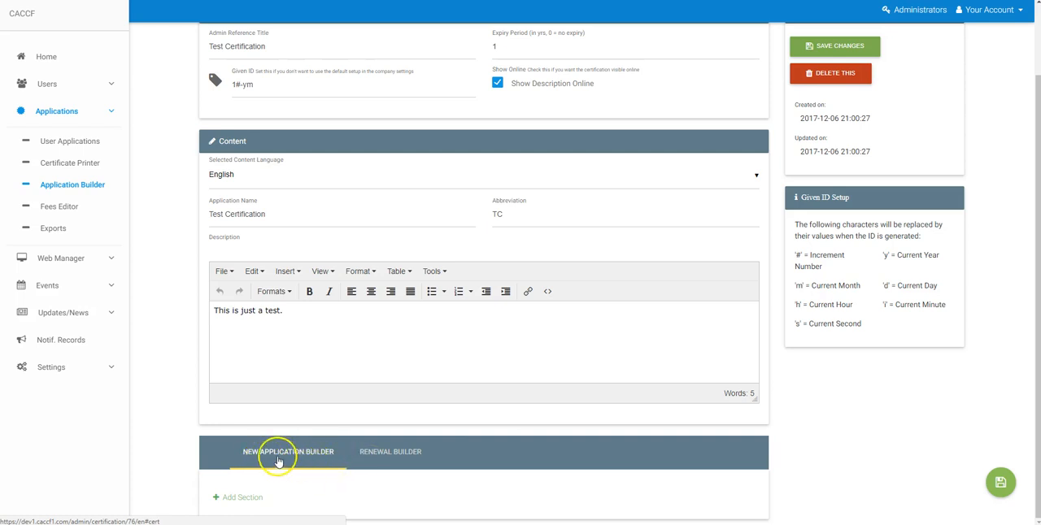
click(380, 454)
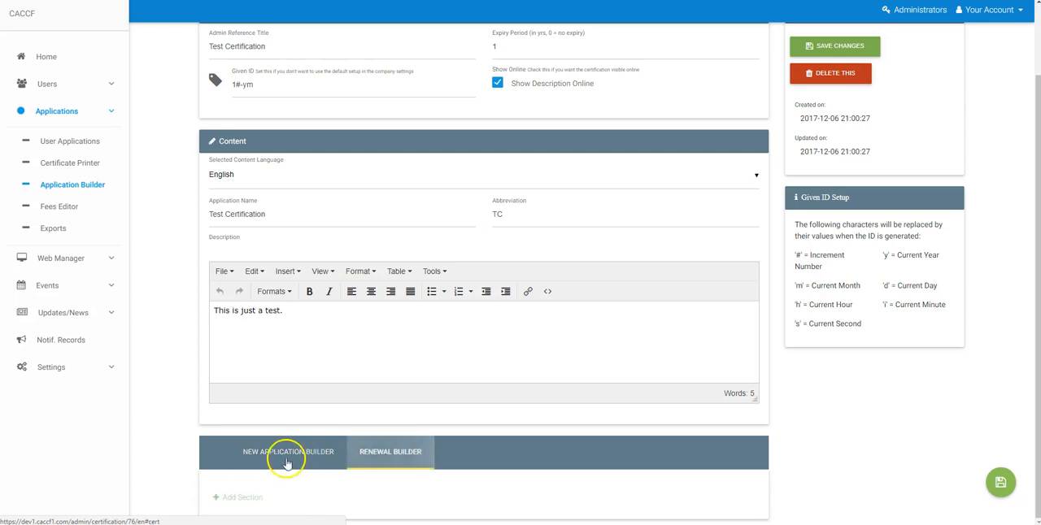
click(281, 467)
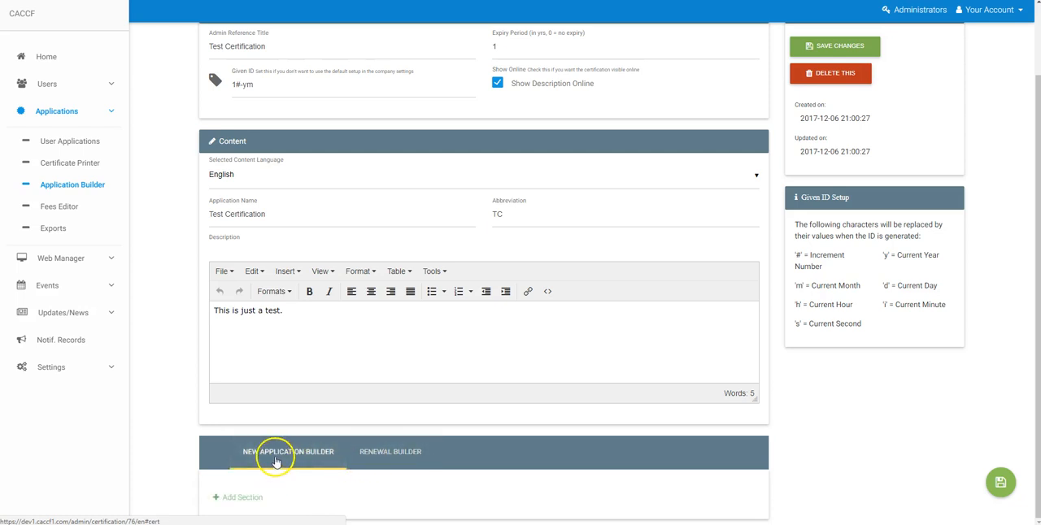
click(407, 452)
scroll(400, 382, up, 2)
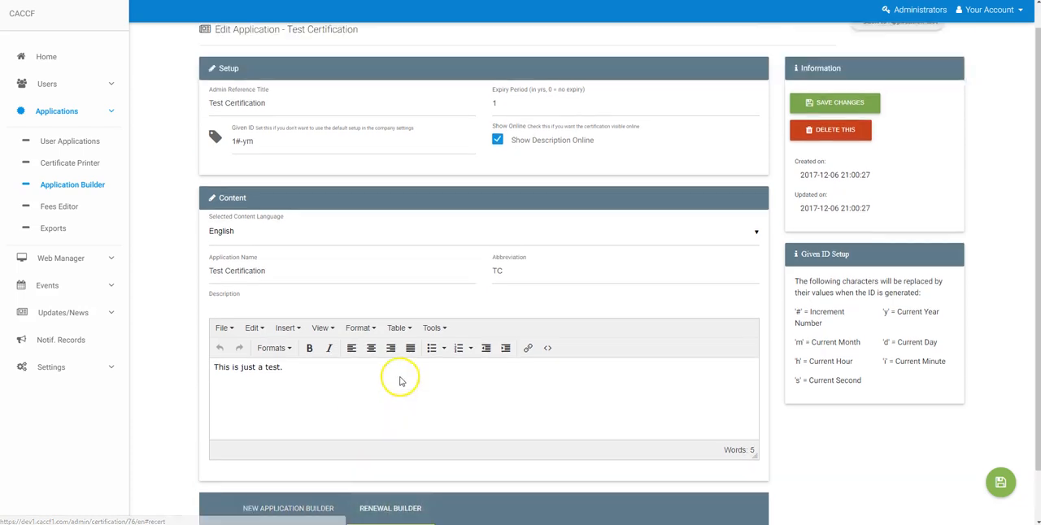
scroll(251, 431, down, 2)
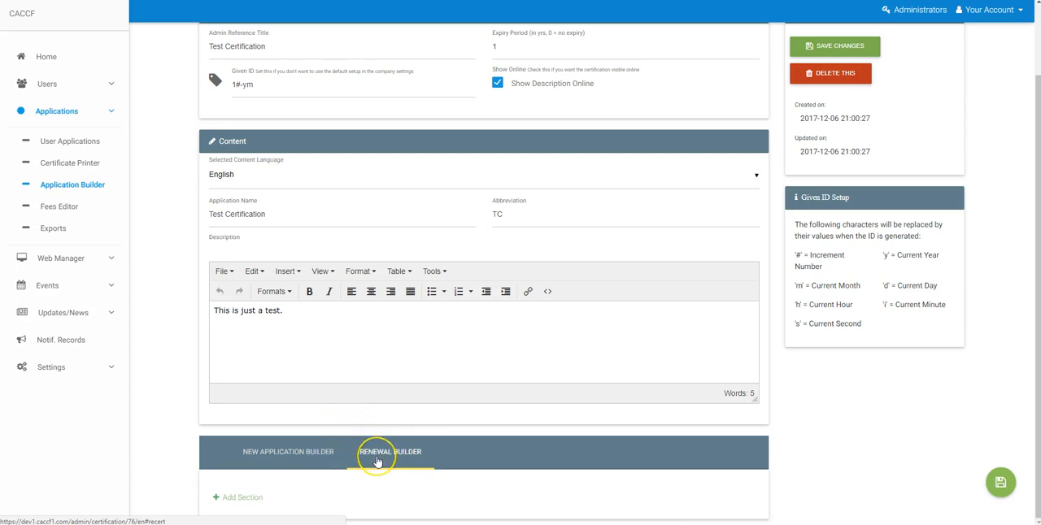
click(307, 453)
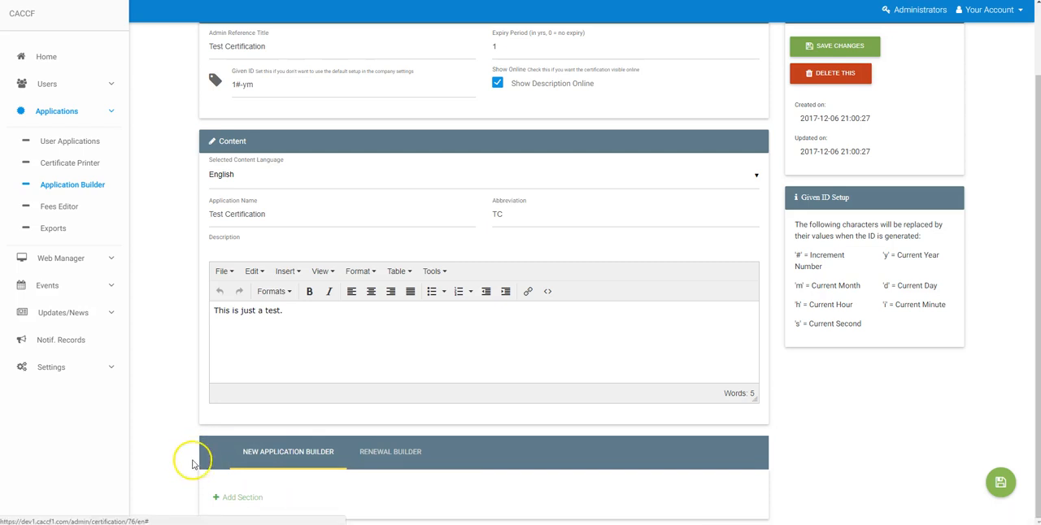
Add a new section to the application in the New Application Builder
click(234, 504)
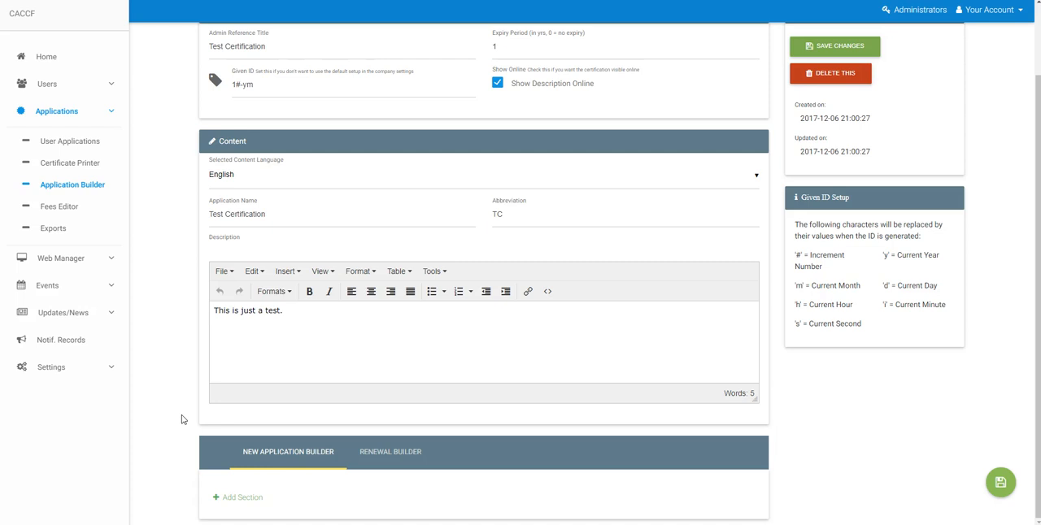
click(257, 497)
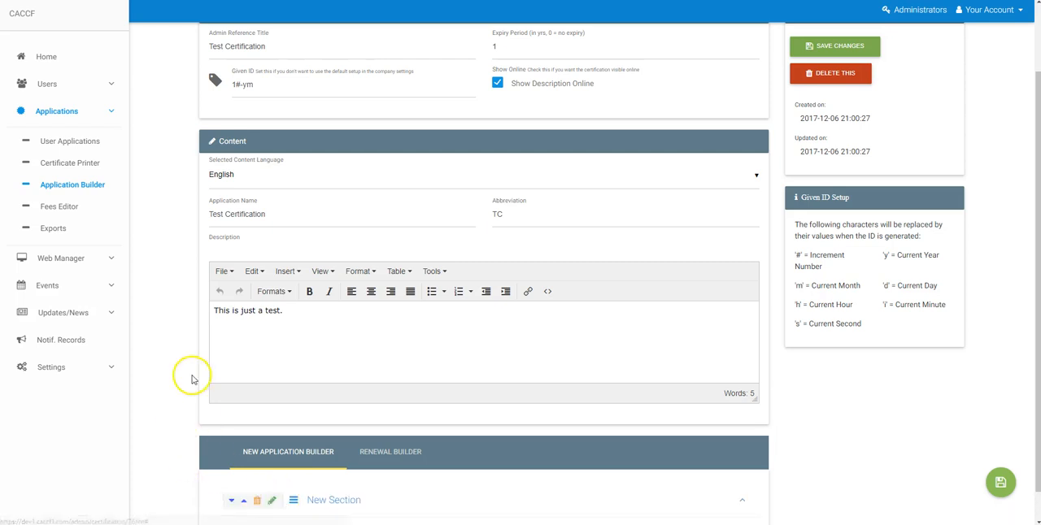
scroll(192, 379, down, 1)
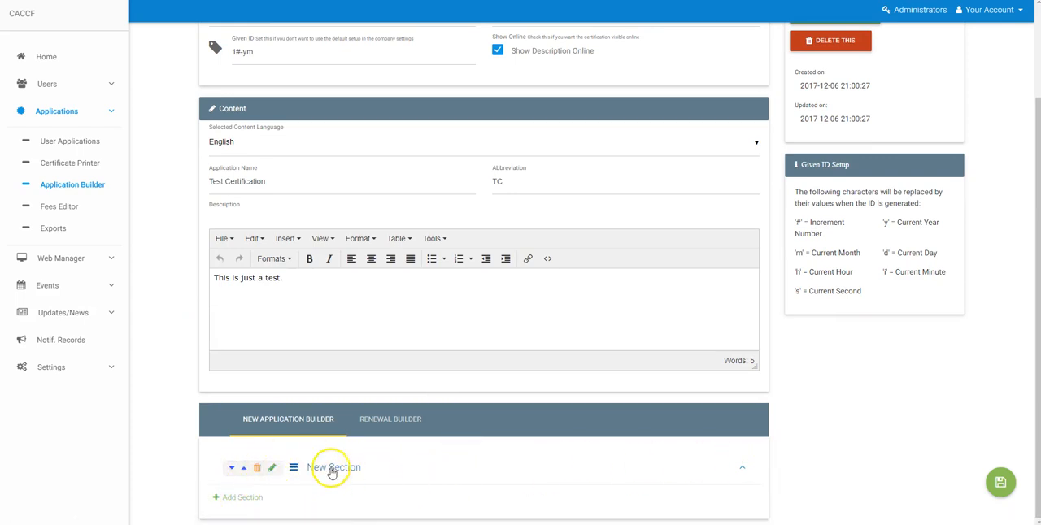
Title the new section "Agreement", leave it available to non-admins, and save it
click(274, 472)
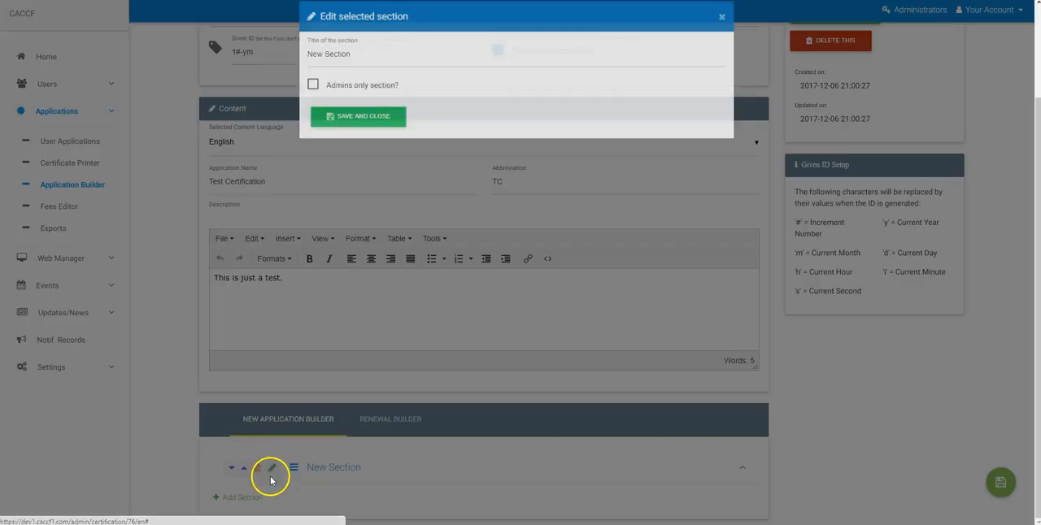
click(379, 65)
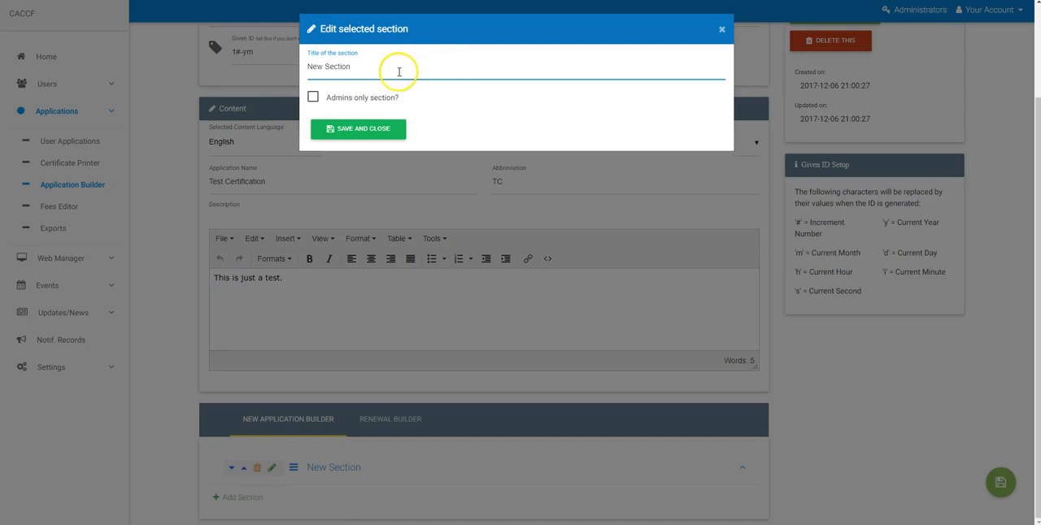
drag(374, 70, 279, 79)
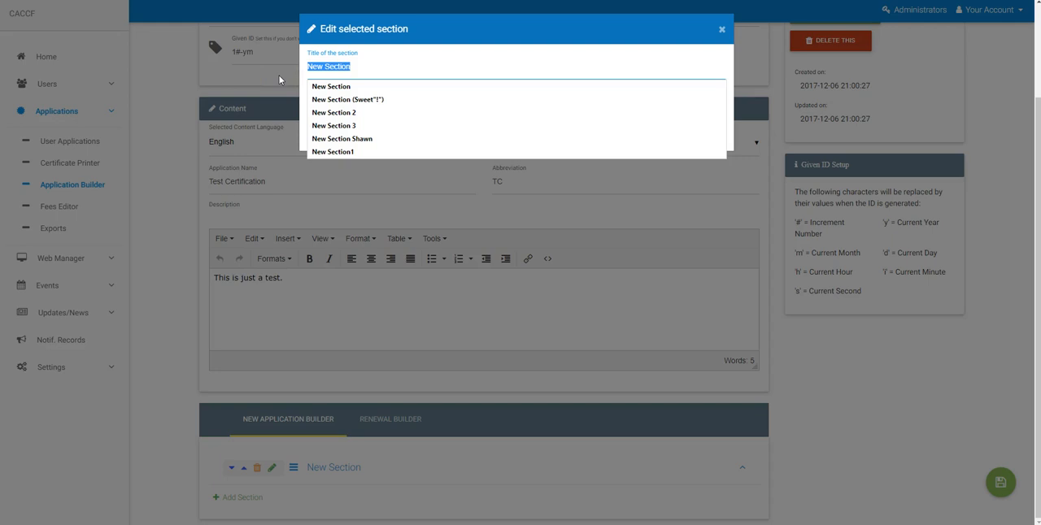
text(Agreement)
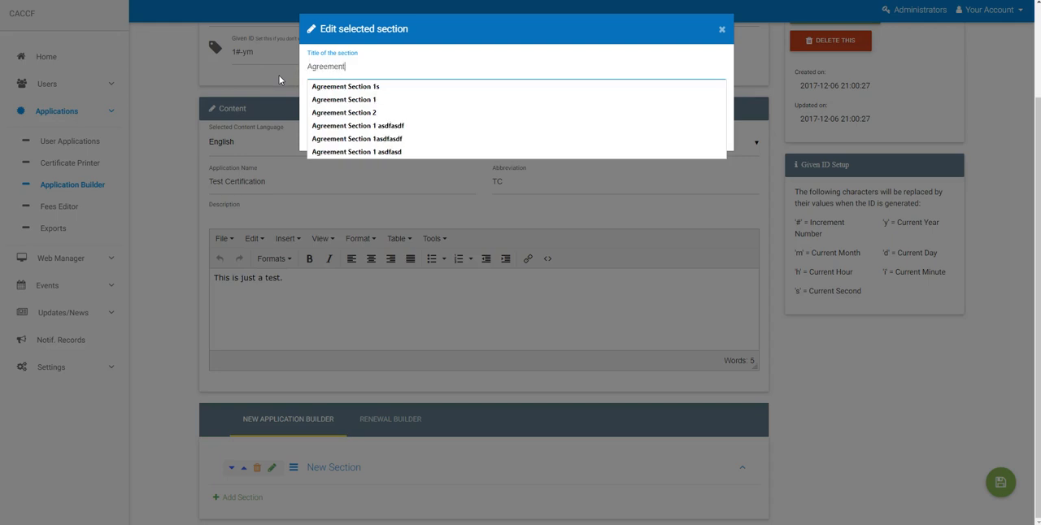
key(Escape)
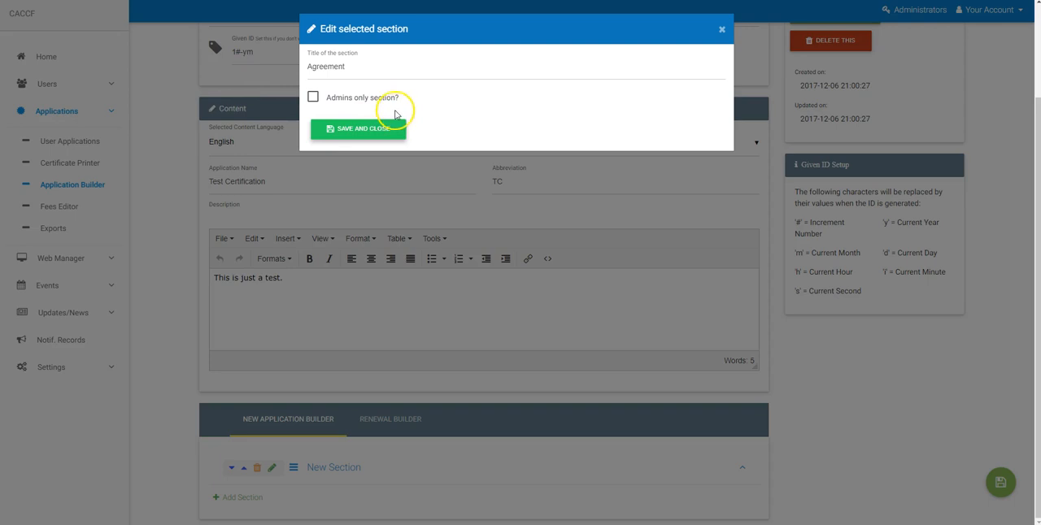
click(354, 102)
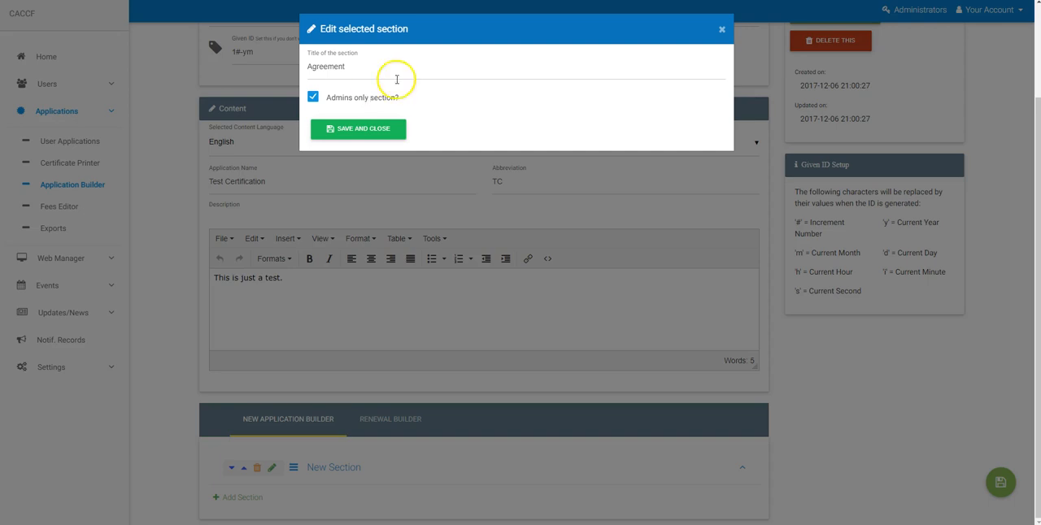
click(334, 99)
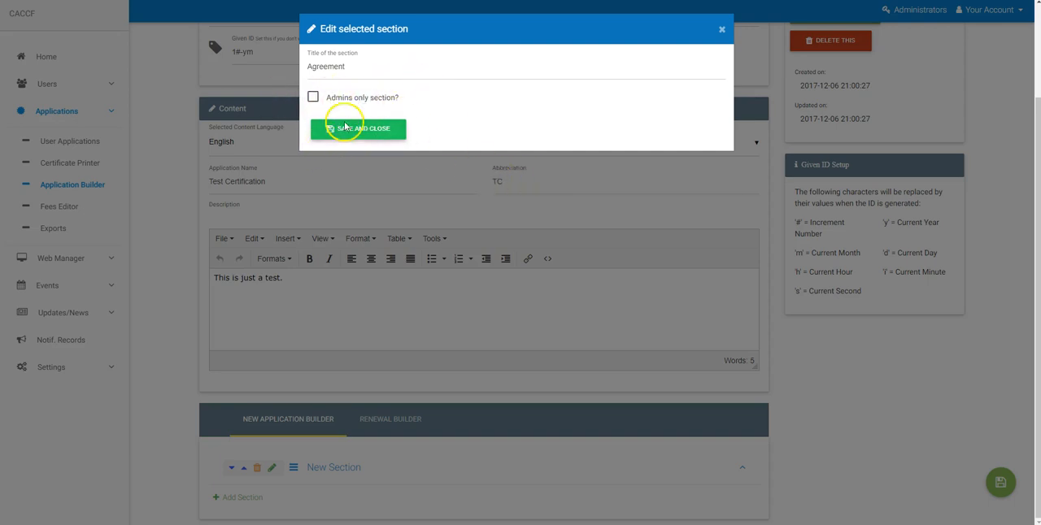
click(350, 131)
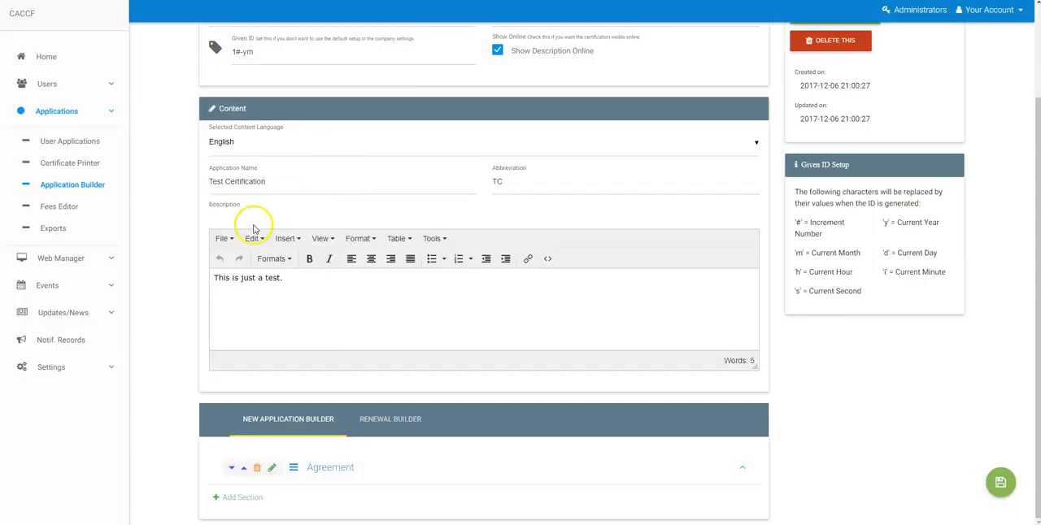
Add a group of inputs to the Agreement section, clear the group's title, and save it
click(330, 470)
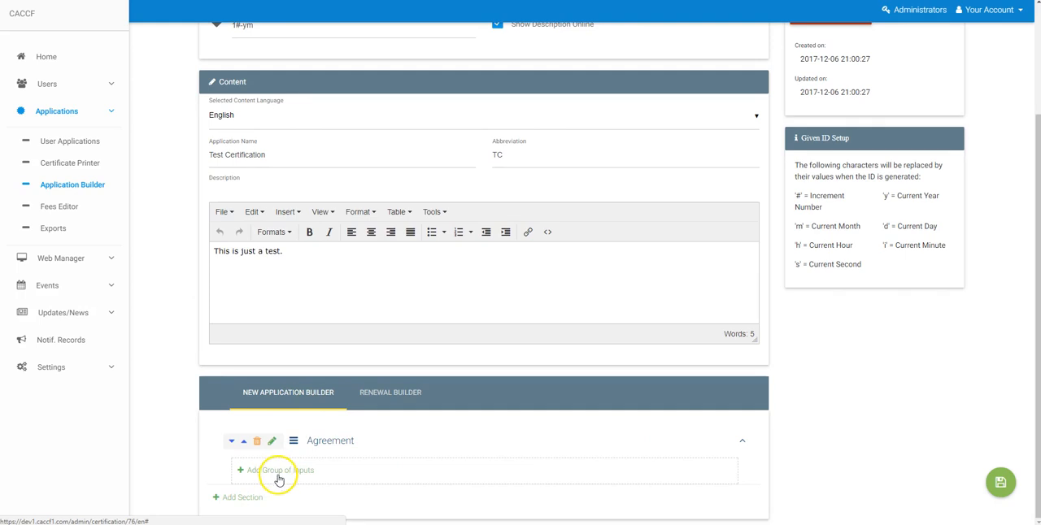
click(278, 471)
scroll(360, 458, down, 1)
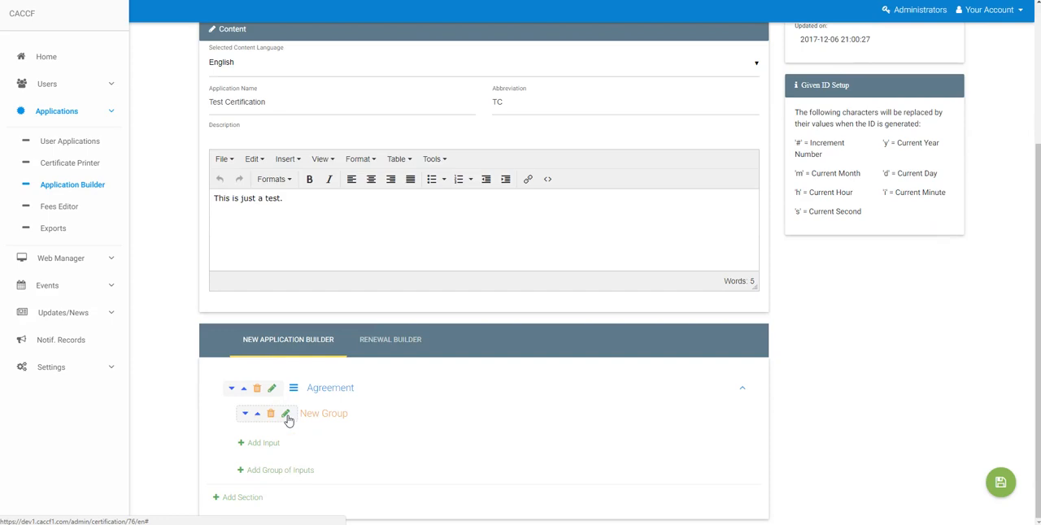
click(285, 417)
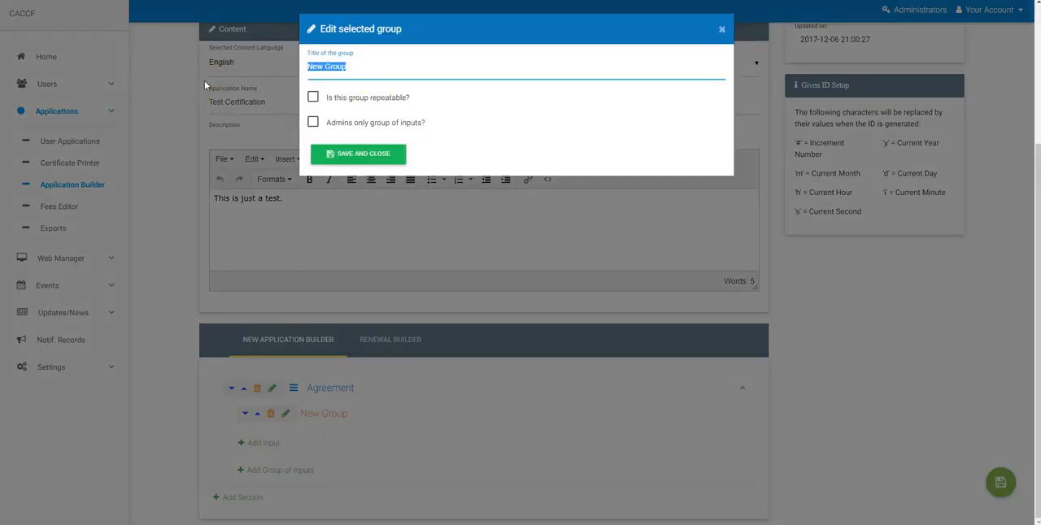
key(BackSpace)
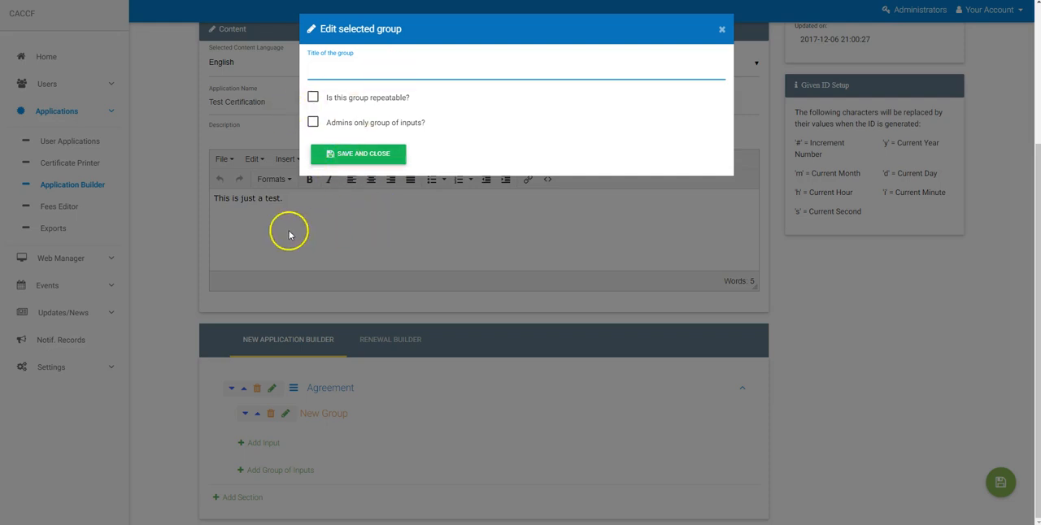
click(364, 165)
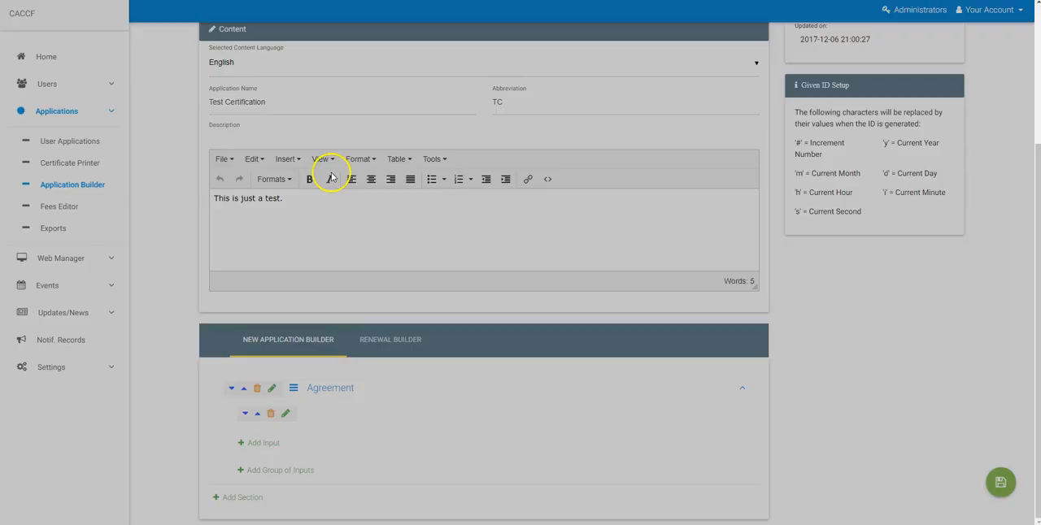
click(257, 391)
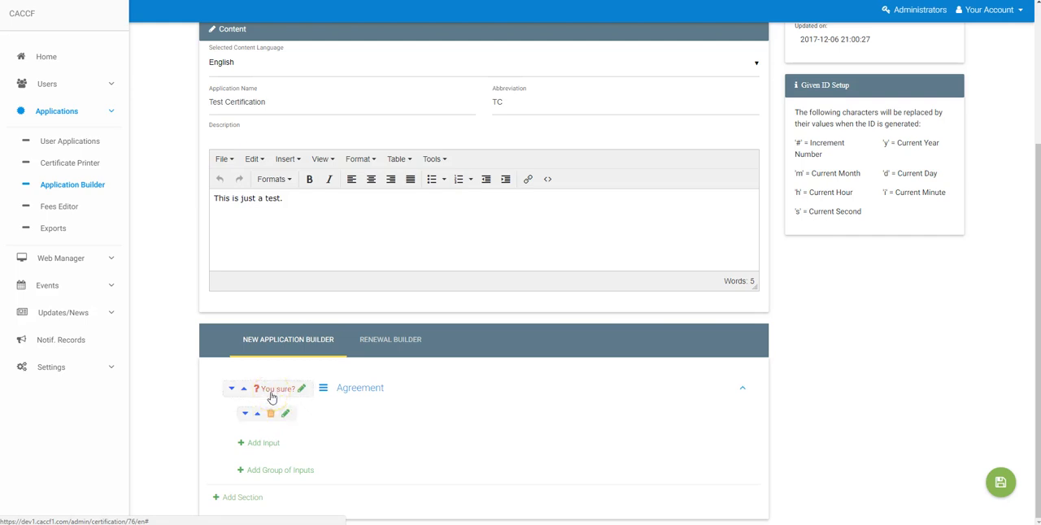
drag(294, 388, 297, 463)
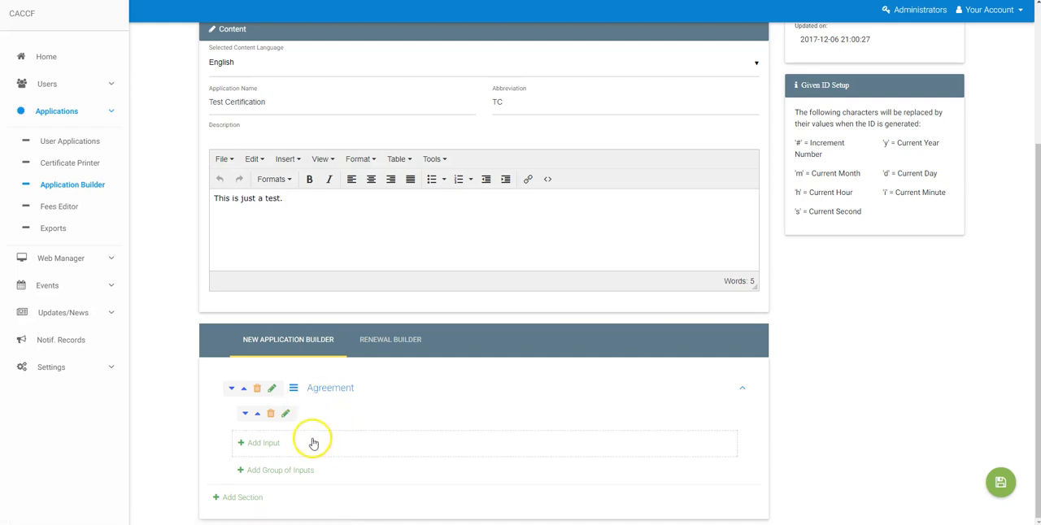
Start a new input in the untitled group and review the available input types
click(256, 446)
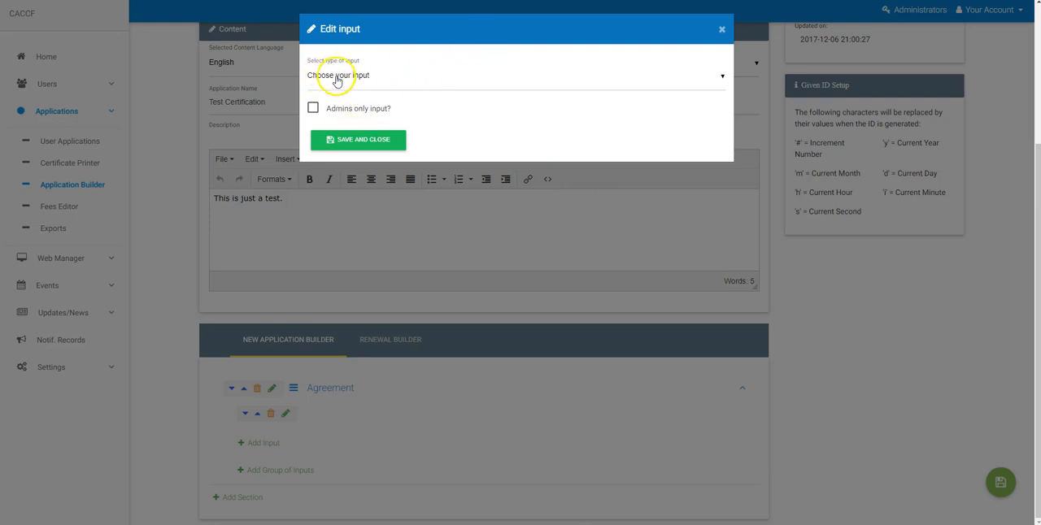
click(428, 85)
scroll(455, 130, down, 3)
scroll(491, 155, up, 3)
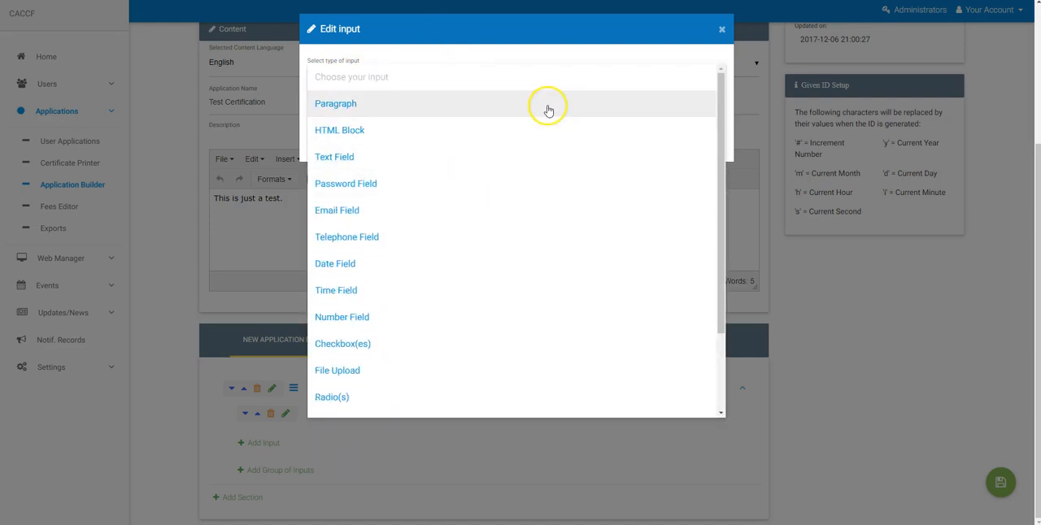
click(723, 134)
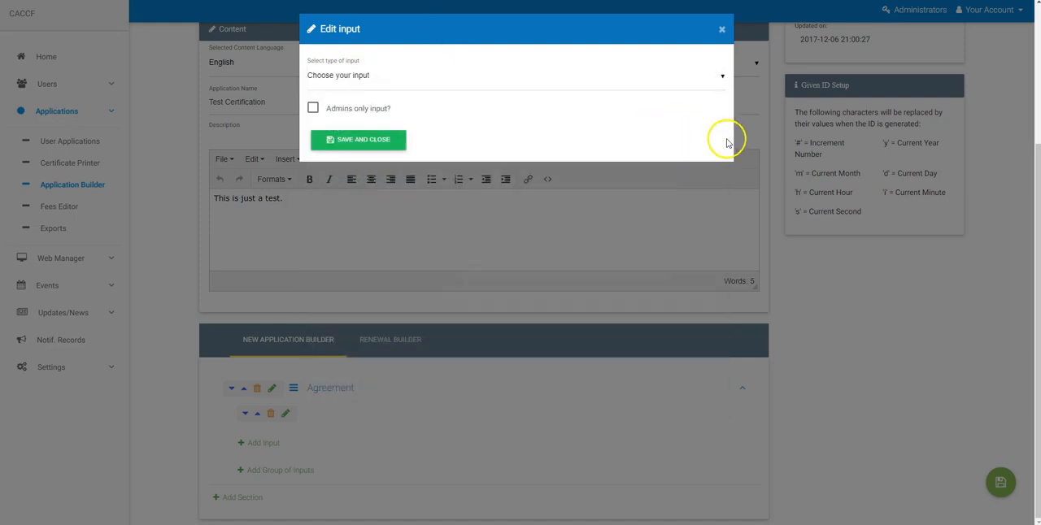
click(589, 76)
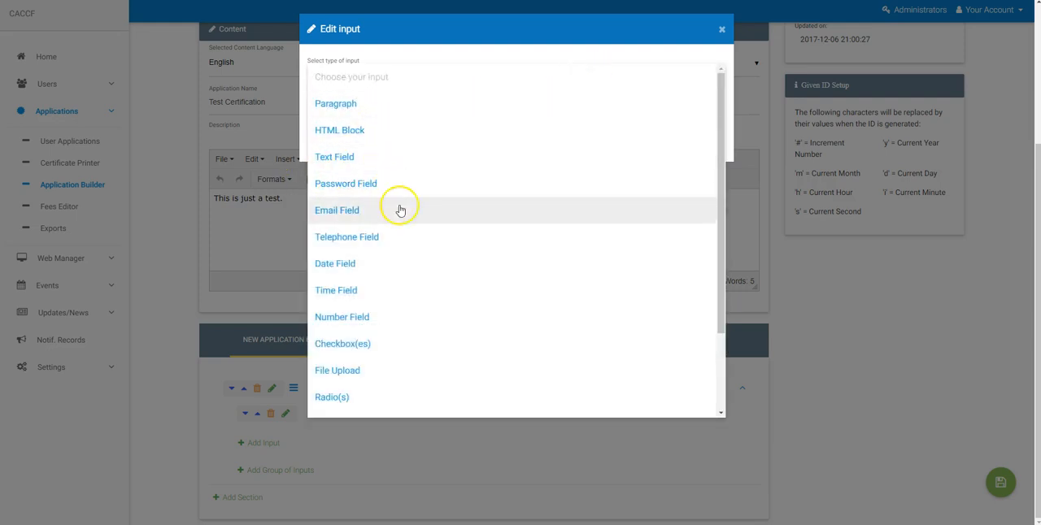
scroll(398, 220, down, 2)
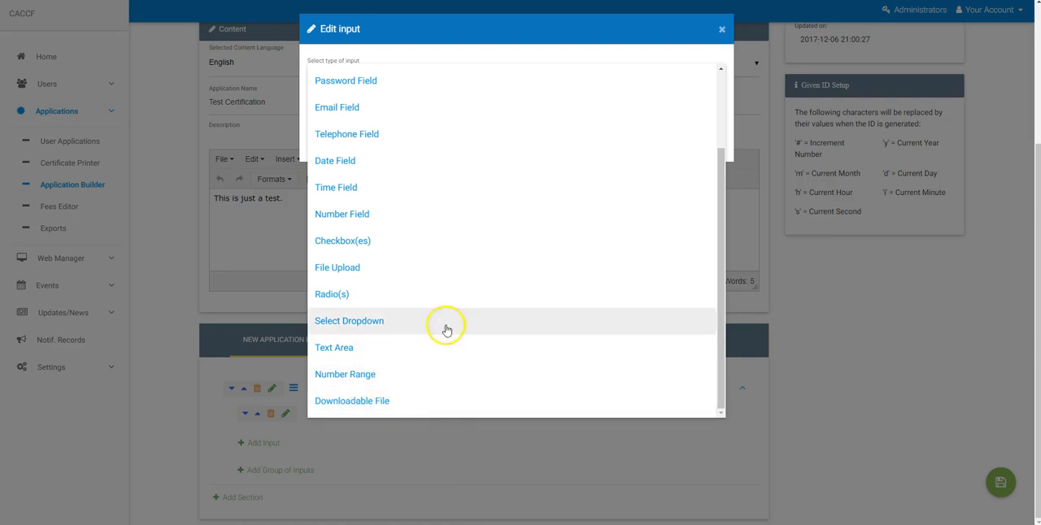
scroll(448, 281, up, 5)
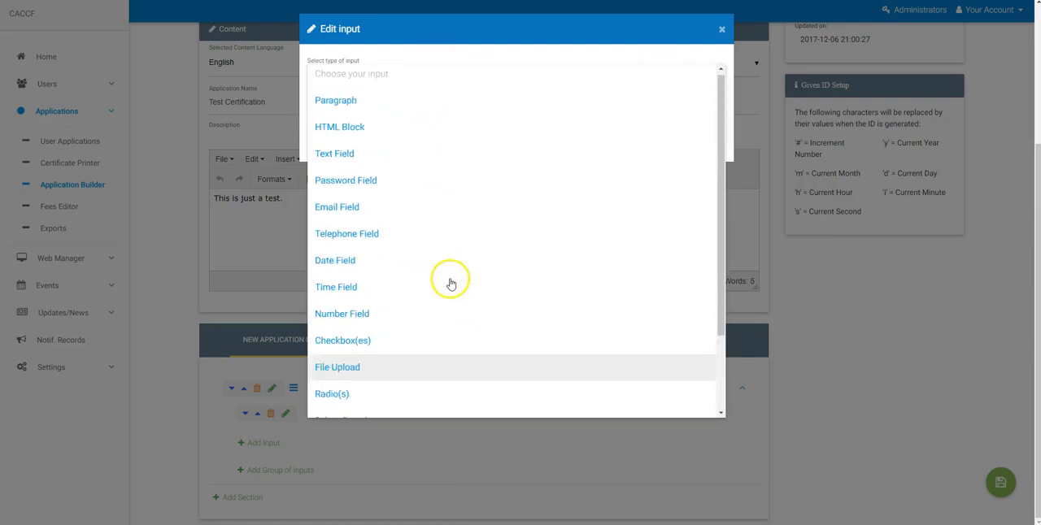
Make the new input an HTML Block reading "Please agree to me!" and "Please!" on separate lines, and save it
click(347, 105)
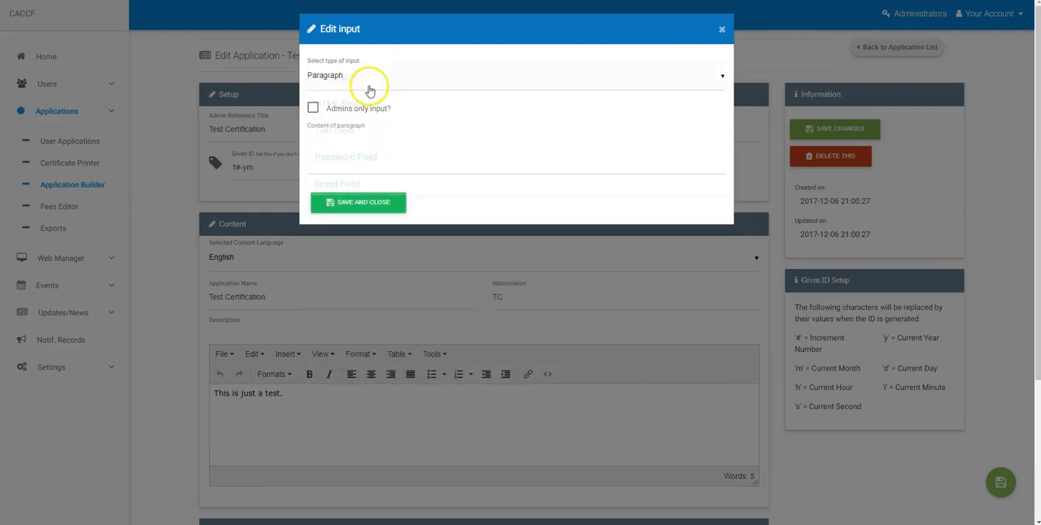
click(366, 79)
click(380, 105)
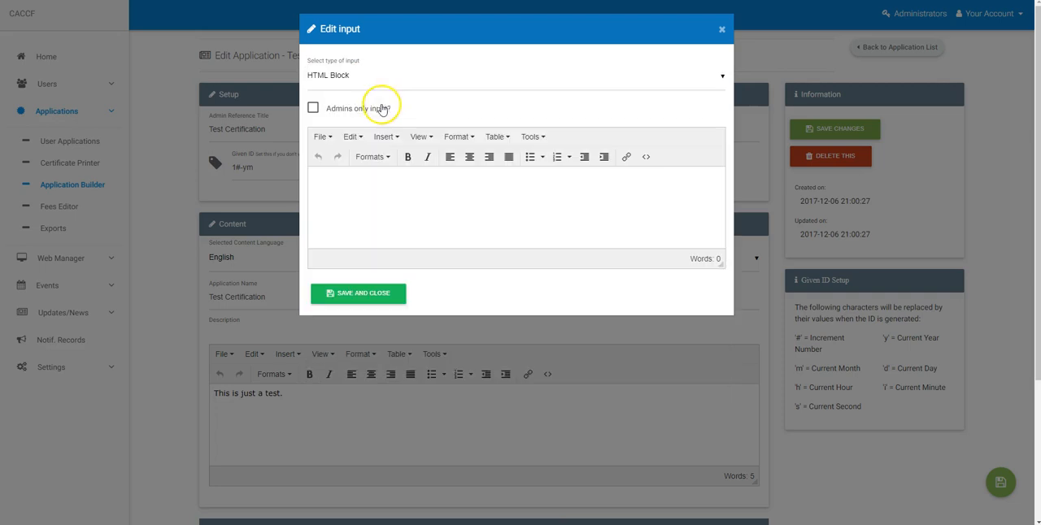
click(367, 202)
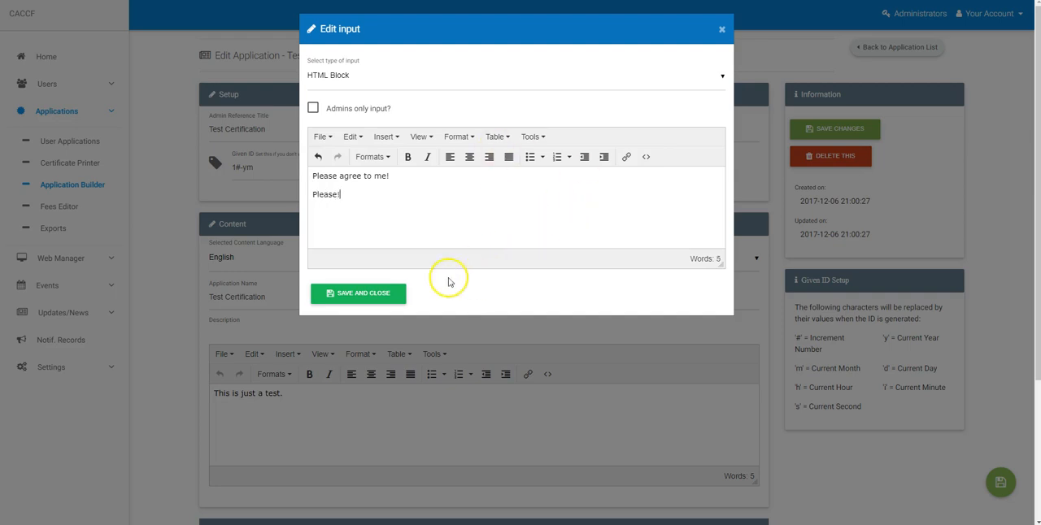
click(337, 293)
Open the saved HTML block for editing to view its settings and close it without changes
scroll(183, 231, down, 5)
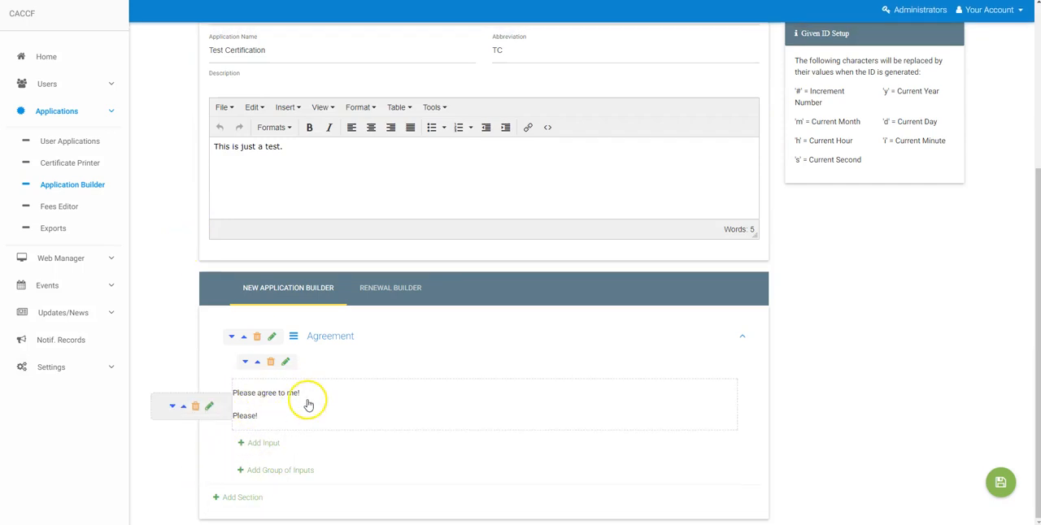
click(210, 409)
click(721, 30)
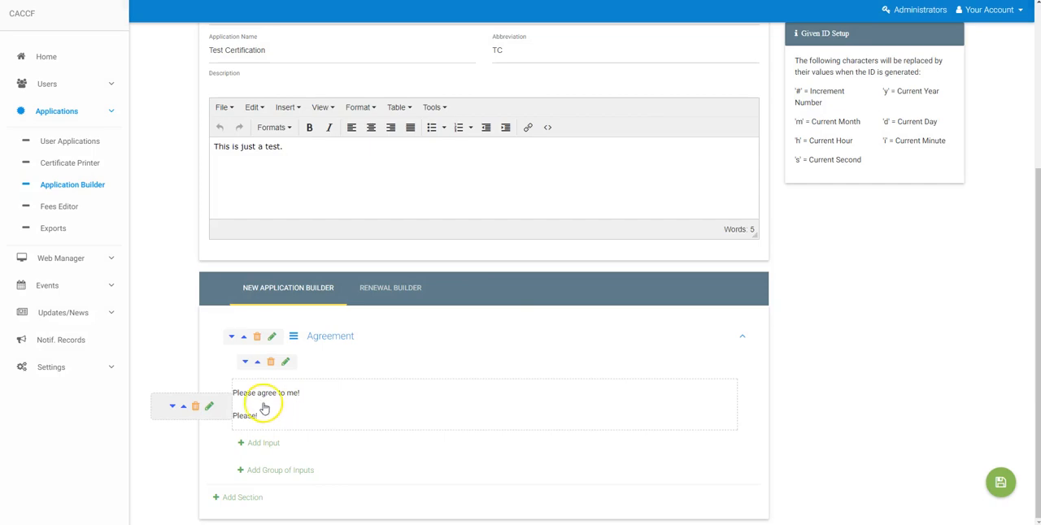
click(211, 407)
click(723, 27)
Add another input to the group with the type Checkbox(es) and make it required
click(265, 445)
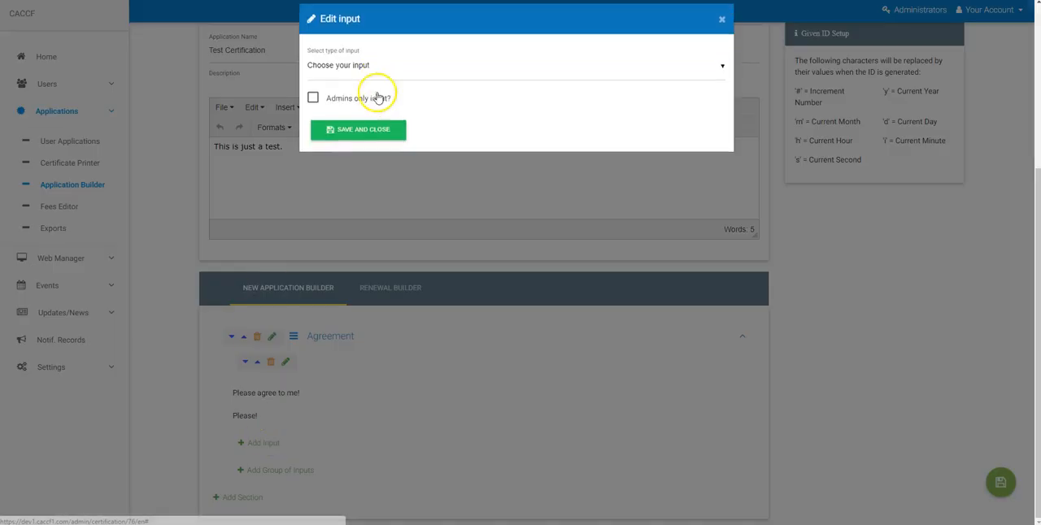
click(390, 88)
scroll(407, 301, down, 3)
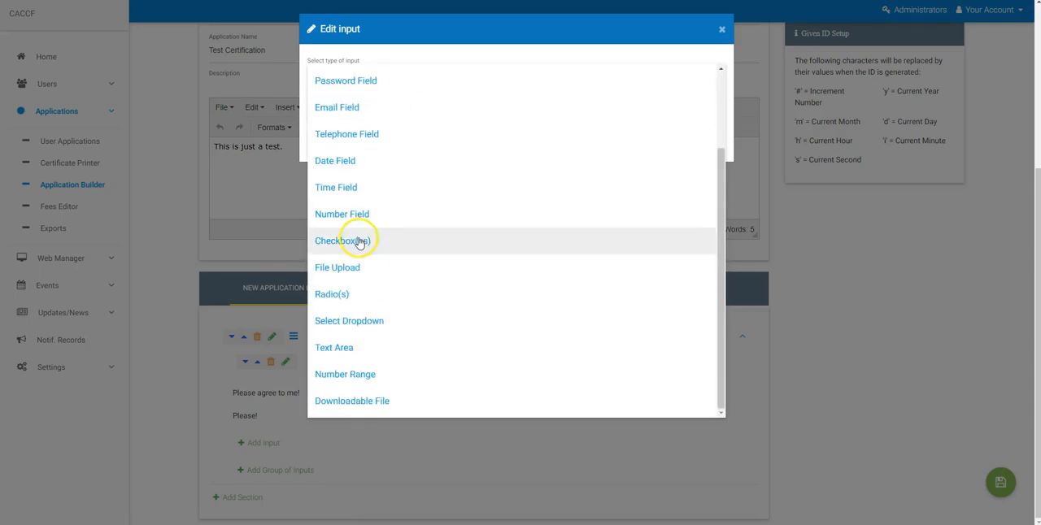
click(325, 242)
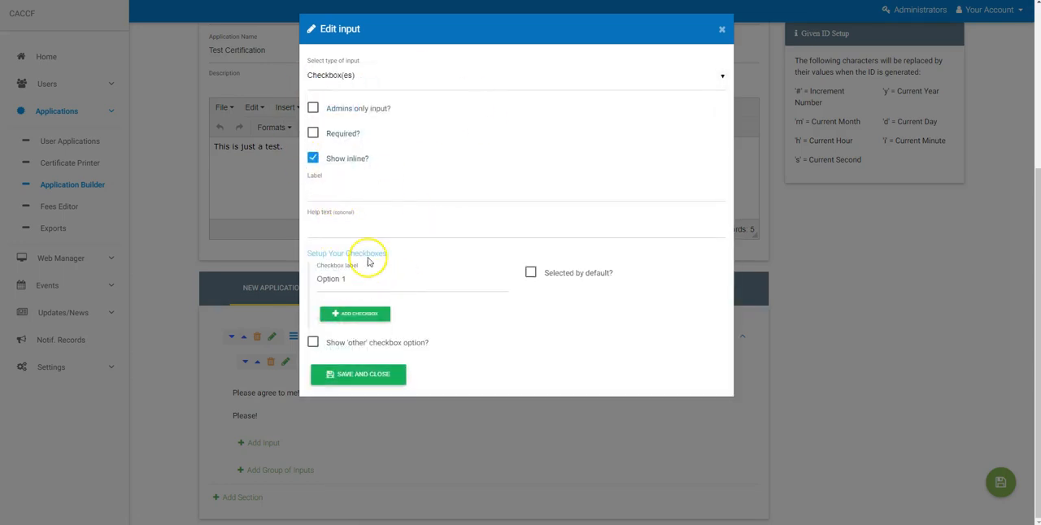
click(313, 134)
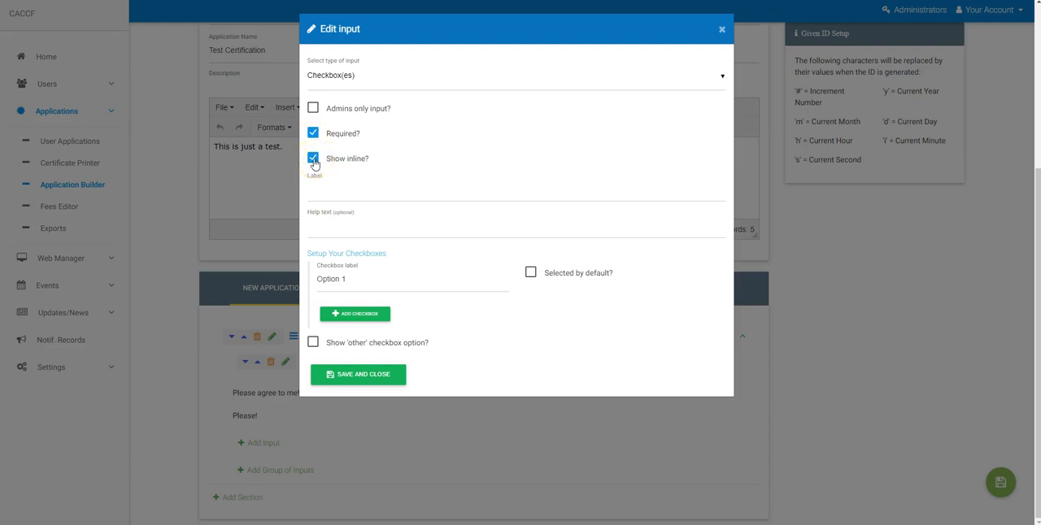
Label the checkbox input "Please agree before applying." and leave its help text empty
click(317, 189)
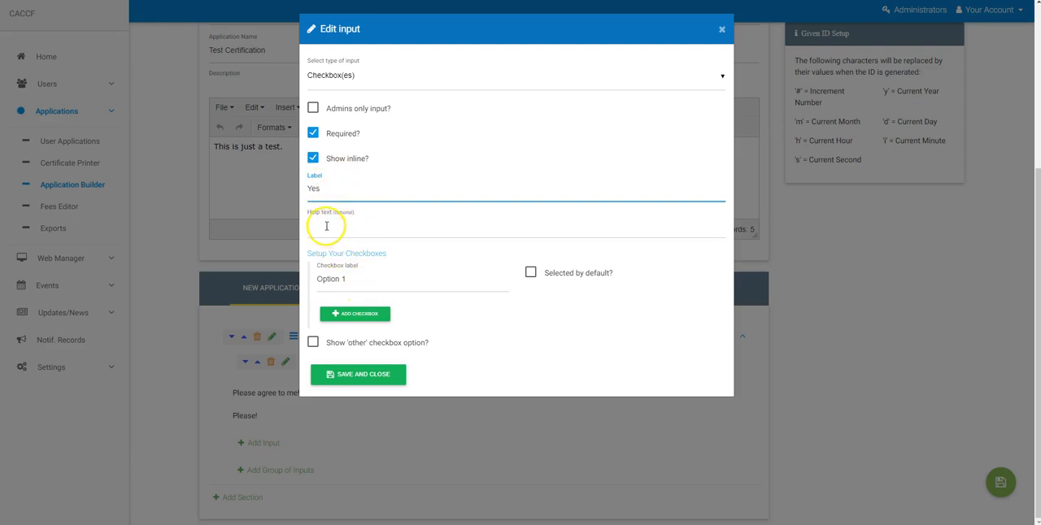
drag(325, 190, 279, 191)
text(Please agreem)
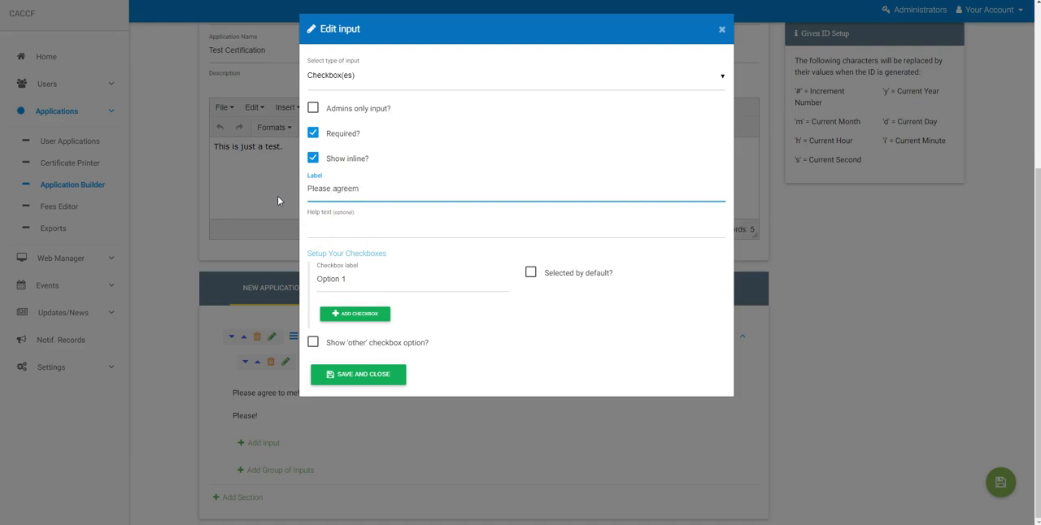
key(BackSpace)
text(befo)
text(re an)
key(BackSpace)
text(pplying.)
click(369, 223)
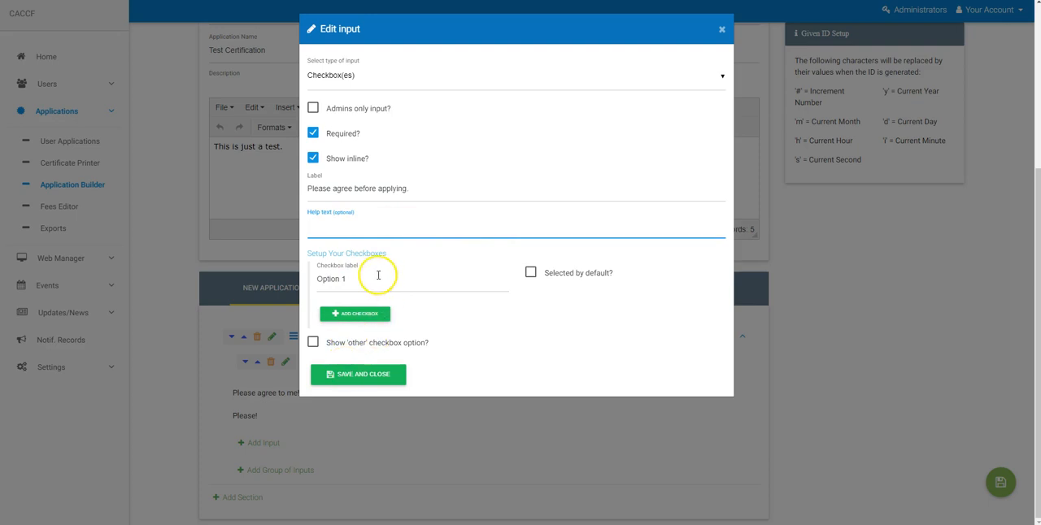
Try adding a second checkbox option, remove it again, and label the remaining option "Yes"
click(355, 315)
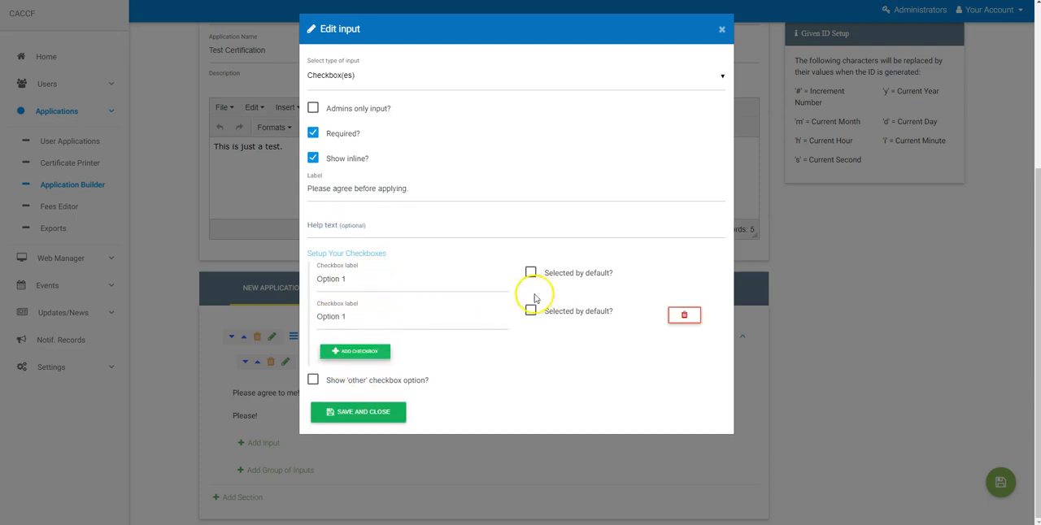
click(683, 317)
drag(358, 279, 299, 279)
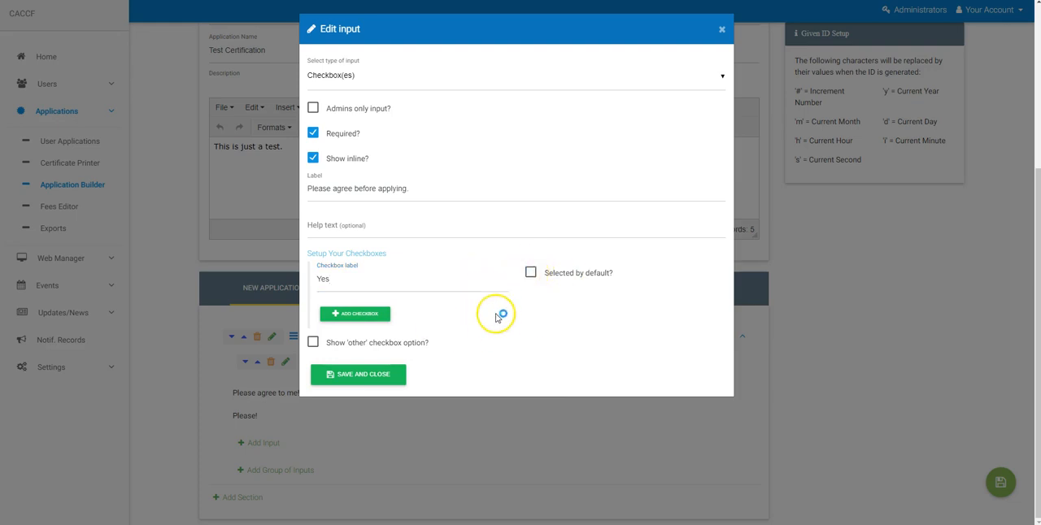
Preview the 'other' checkbox option's settings, turn the option back off, and save the checkbox input
click(312, 342)
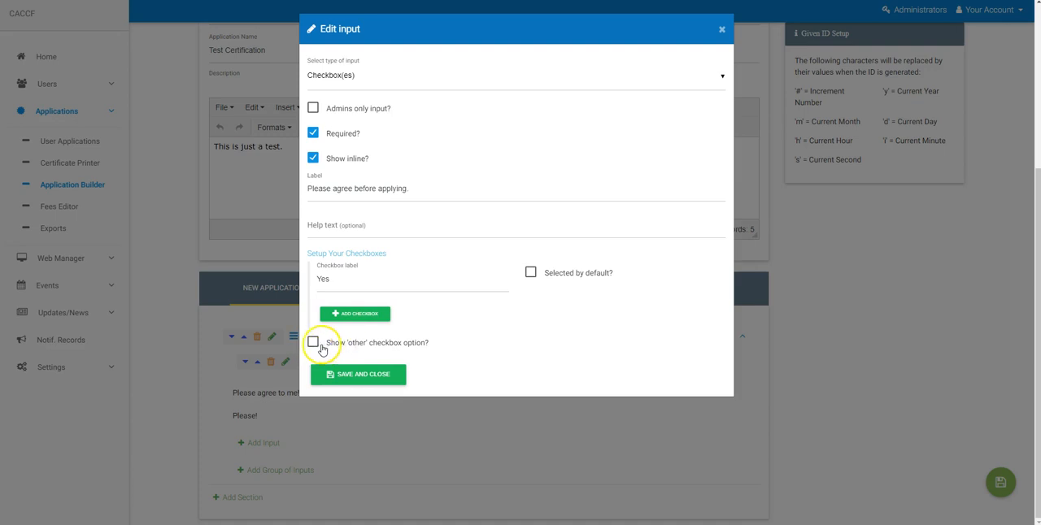
click(315, 344)
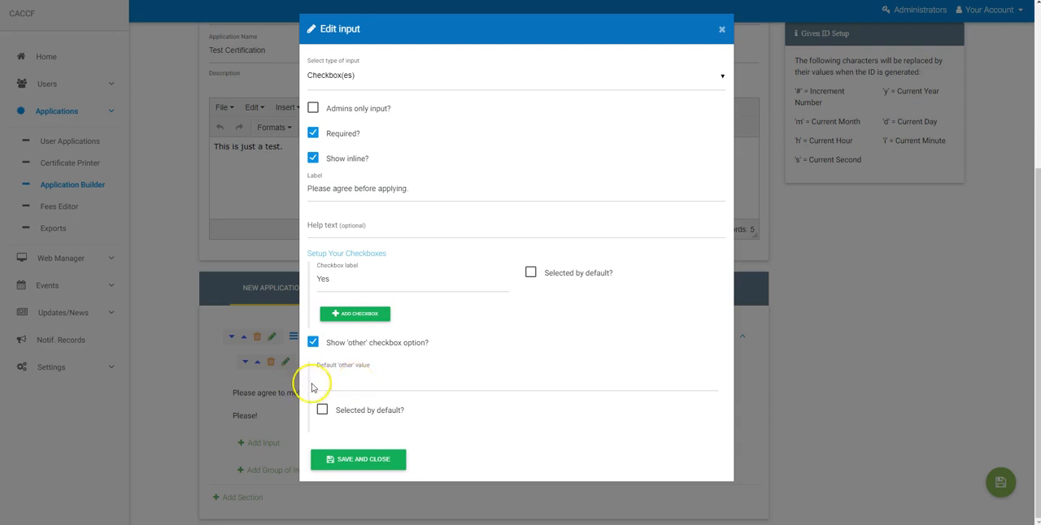
click(313, 342)
click(365, 373)
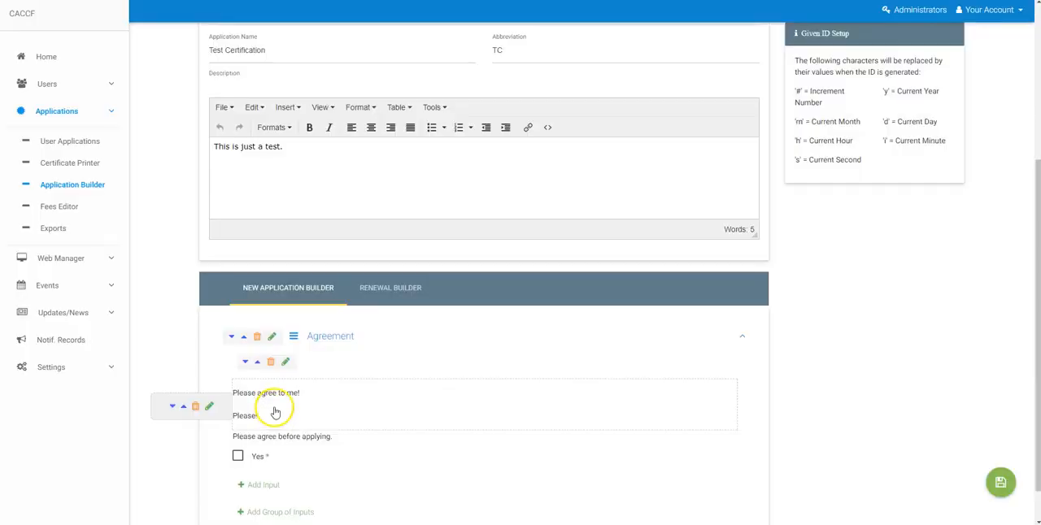
Add a new section below Agreement, title it "Upload File" and save it
scroll(276, 413, down, 1)
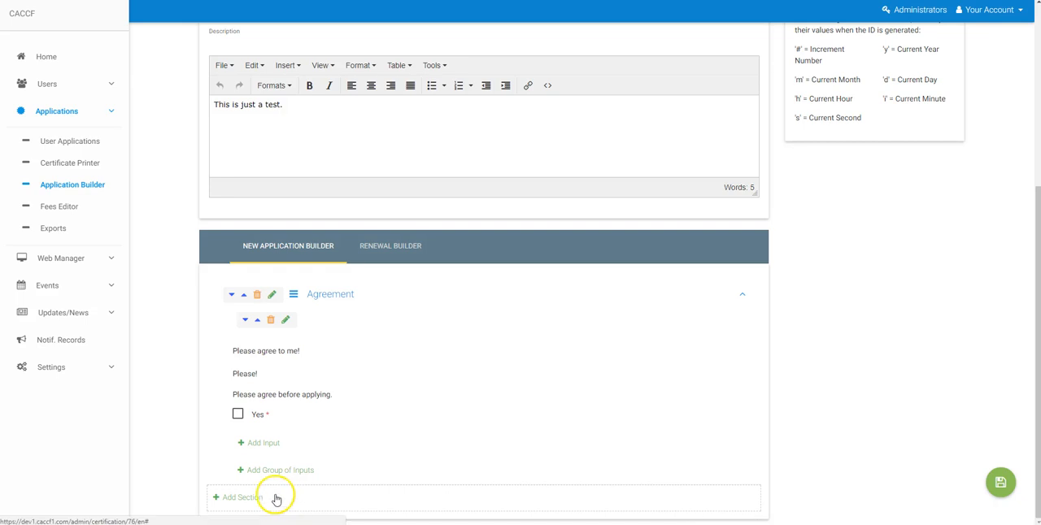
click(243, 497)
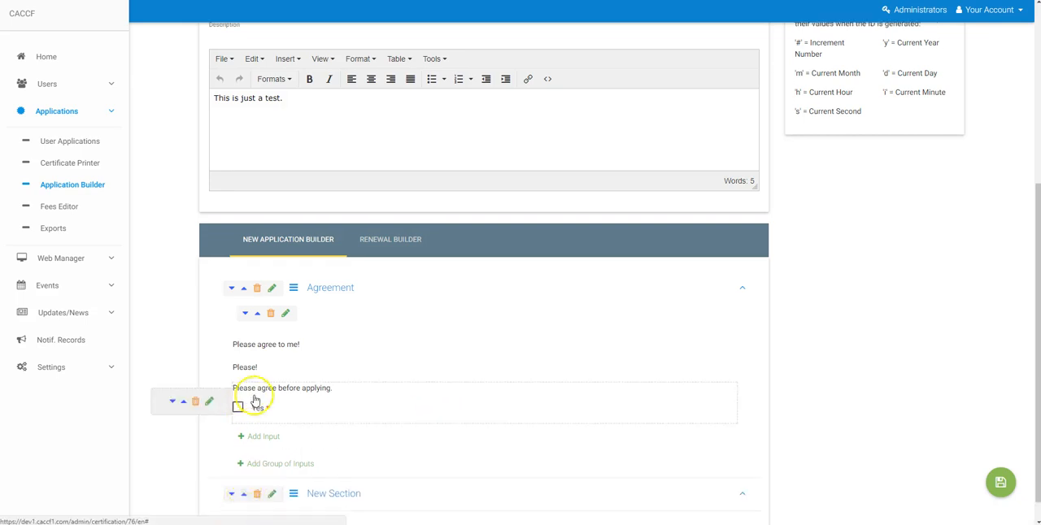
click(275, 469)
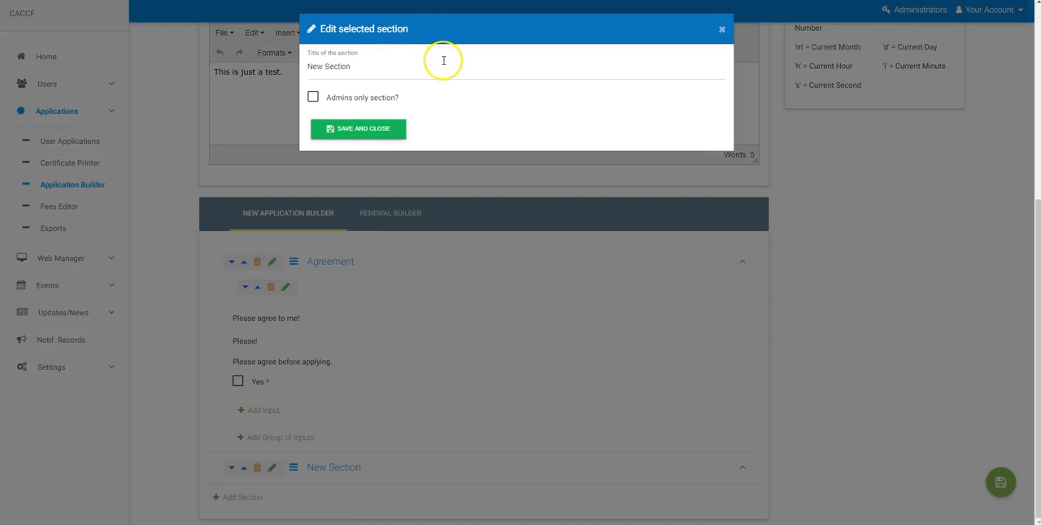
text(Upo)
key(BackSpace)
key(BackSpace)
key(BackSpace)
text(Upload File)
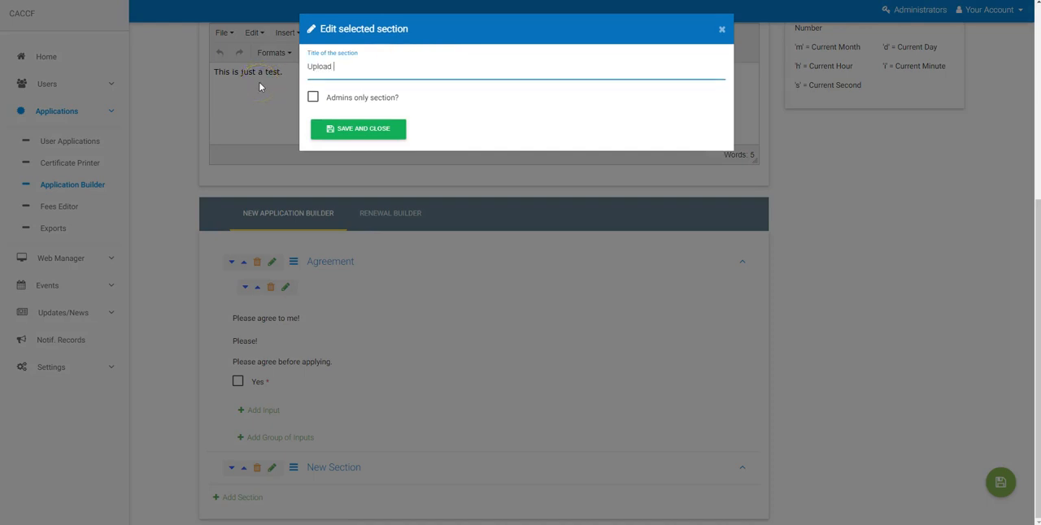
click(367, 133)
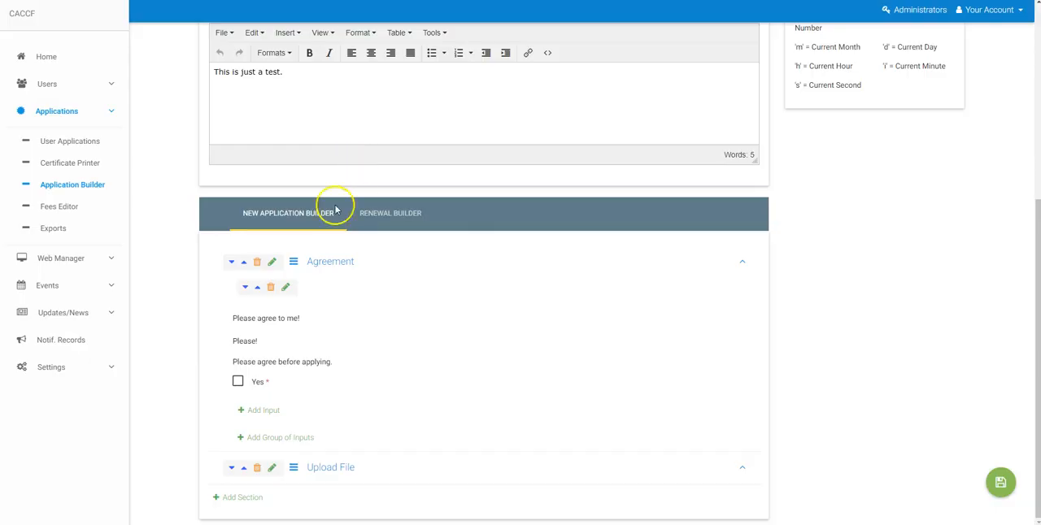
Add a group of inputs to the Upload File section and title it "Upload"
click(298, 473)
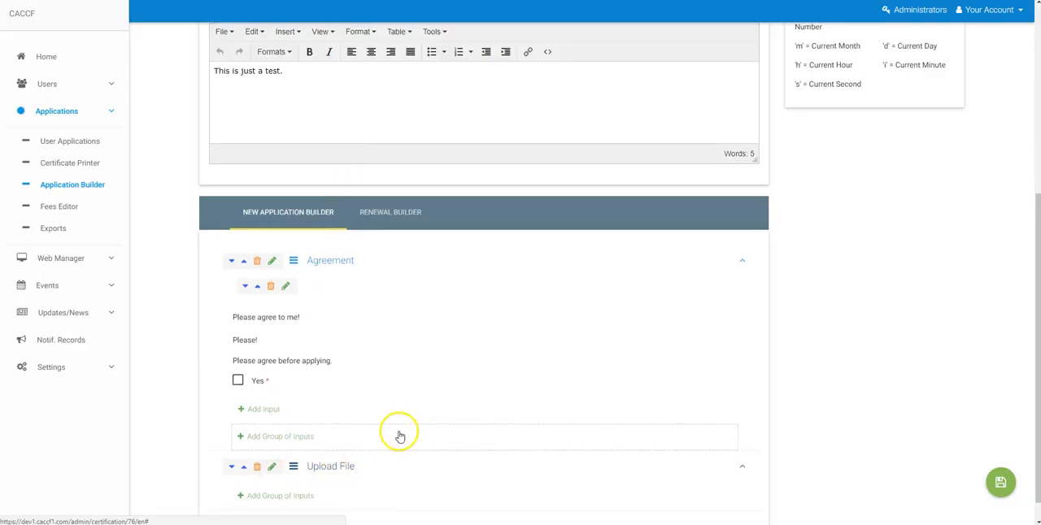
scroll(288, 467, down, 1)
click(287, 467)
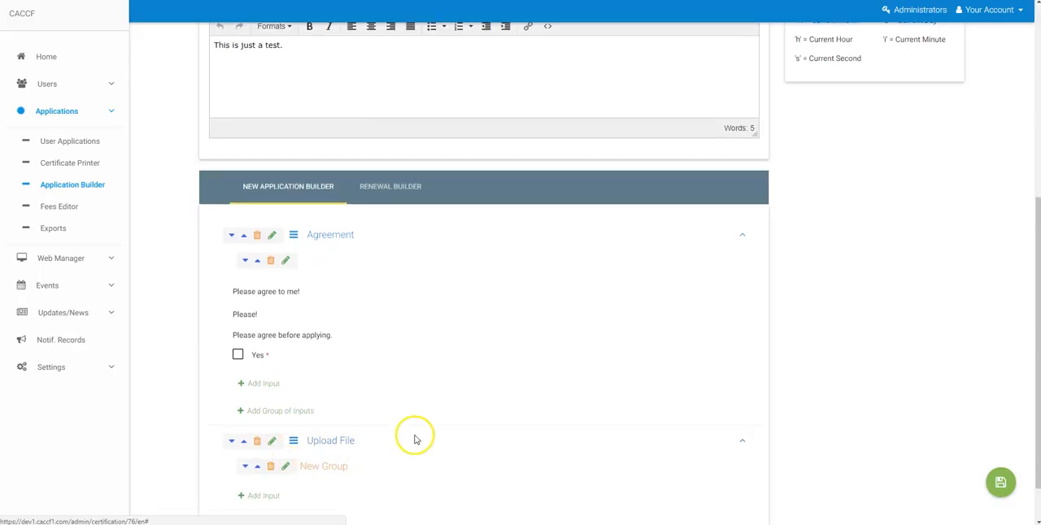
click(285, 466)
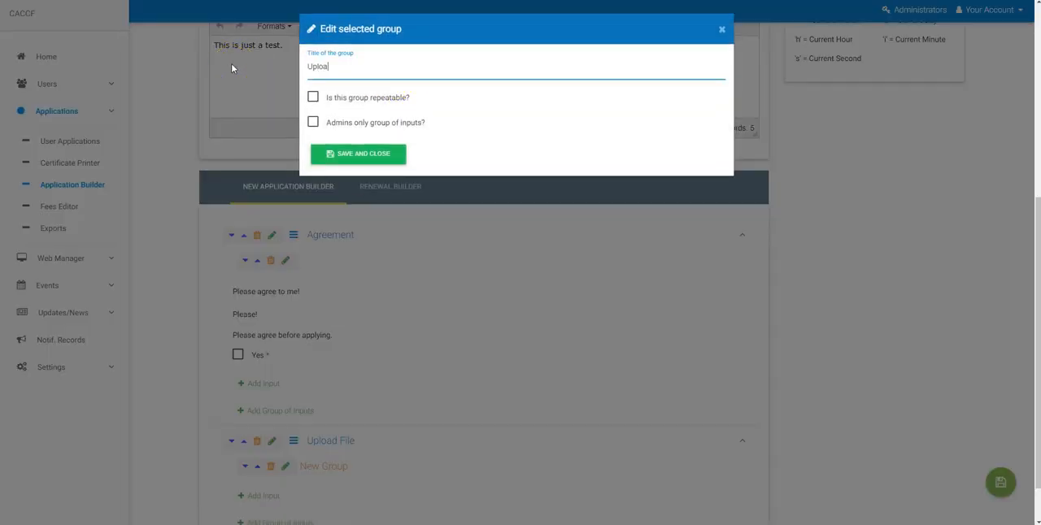
click(350, 153)
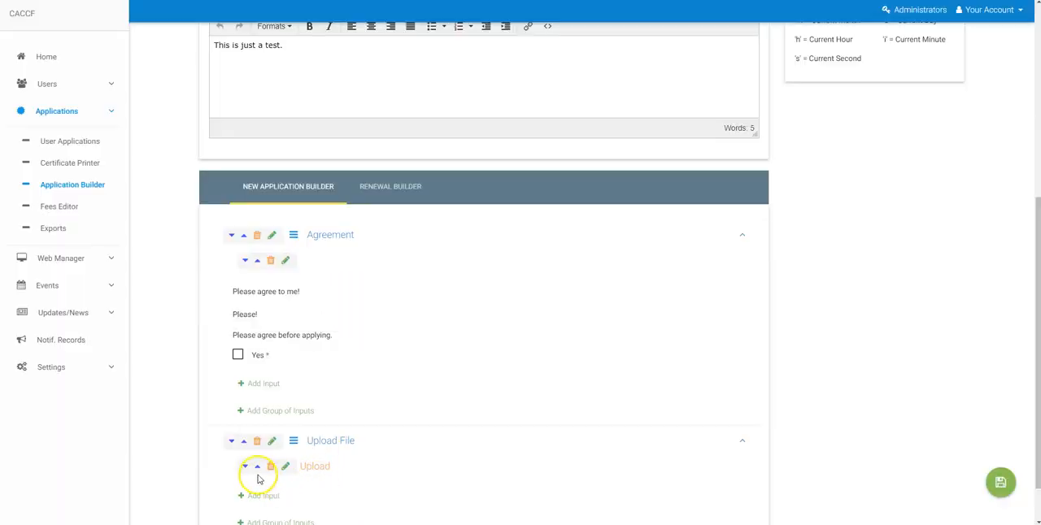
Add a File Upload input labelled "Upload proof" to the Upload group and save it
click(276, 496)
click(477, 81)
scroll(392, 224, down, 2)
click(343, 271)
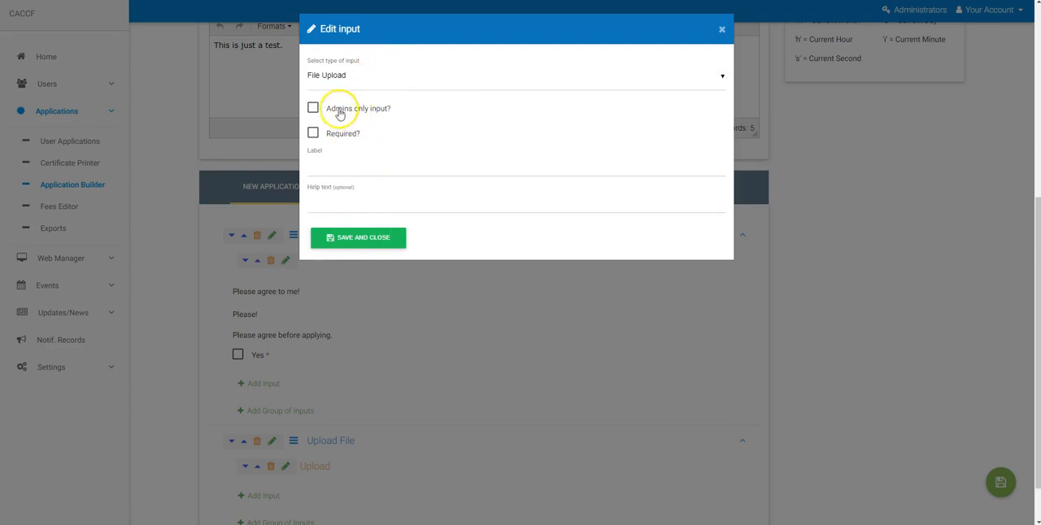
click(332, 171)
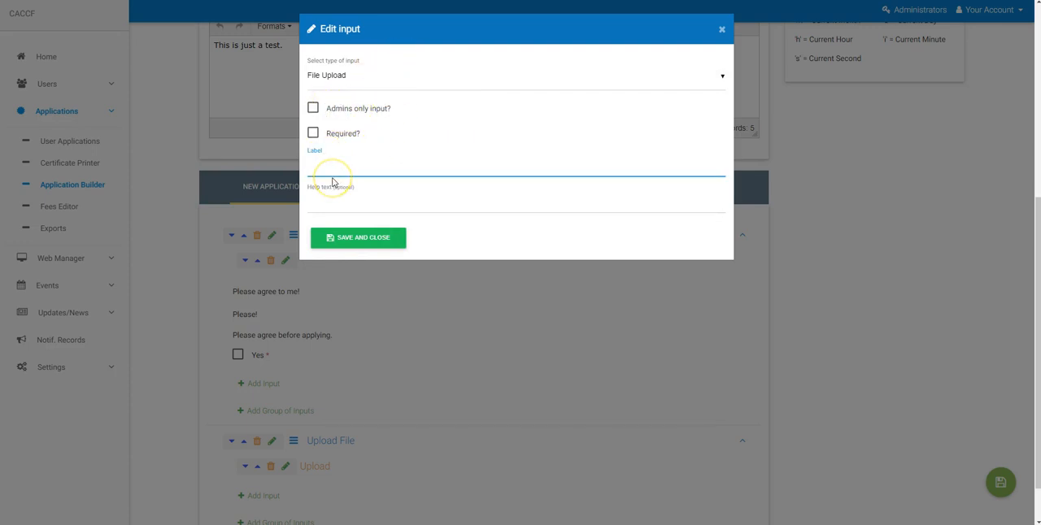
text(Upload proof)
click(355, 236)
Try the file chooser of the "Upload proof" input without selecting a file, and save the whole application
scroll(434, 233, down, 2)
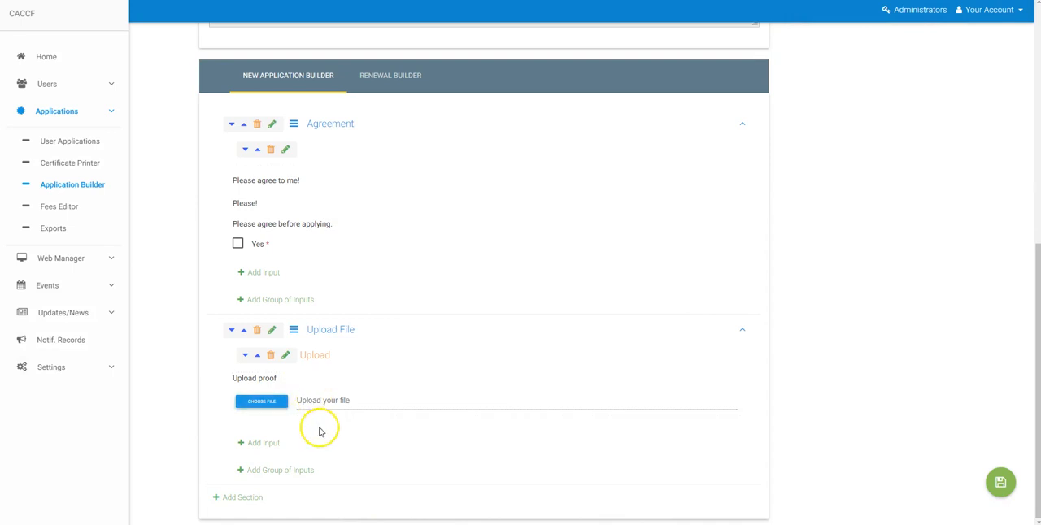
click(250, 401)
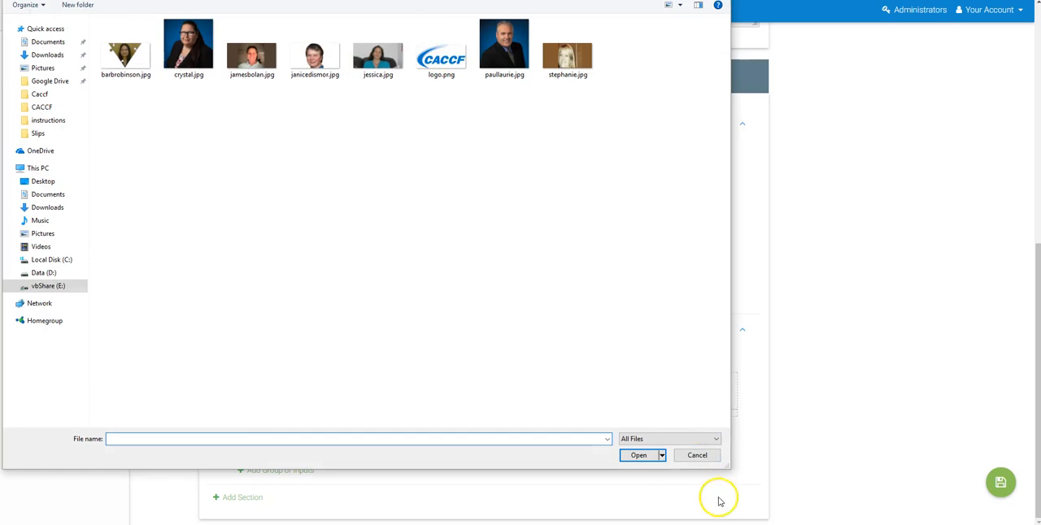
click(695, 456)
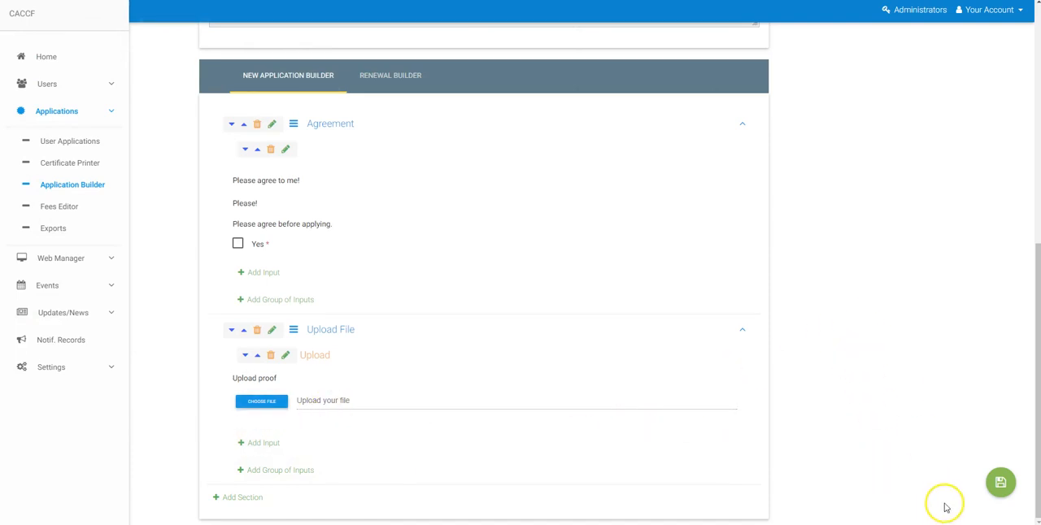
click(1000, 488)
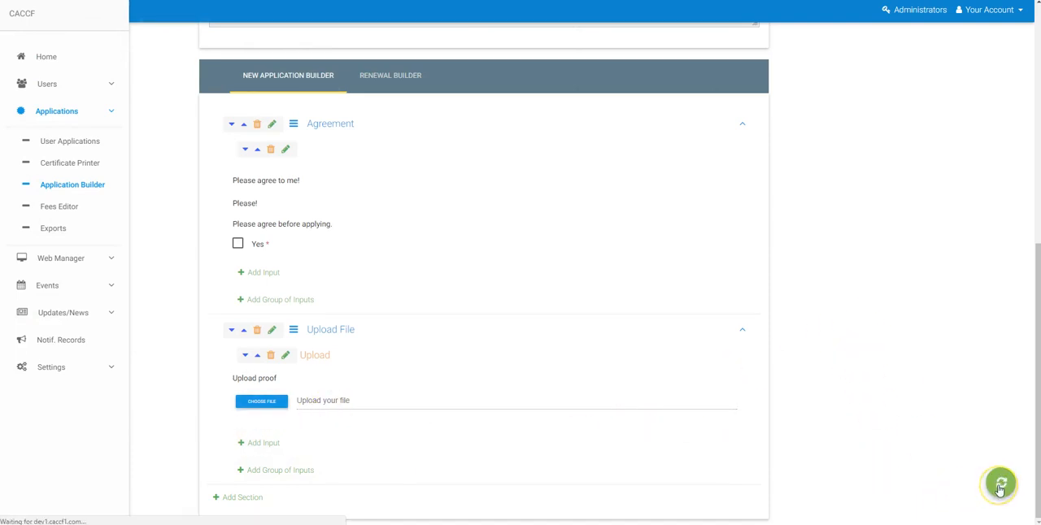
Review the saved application's setup, content, ID information and form sections
scroll(448, 297, down, 3)
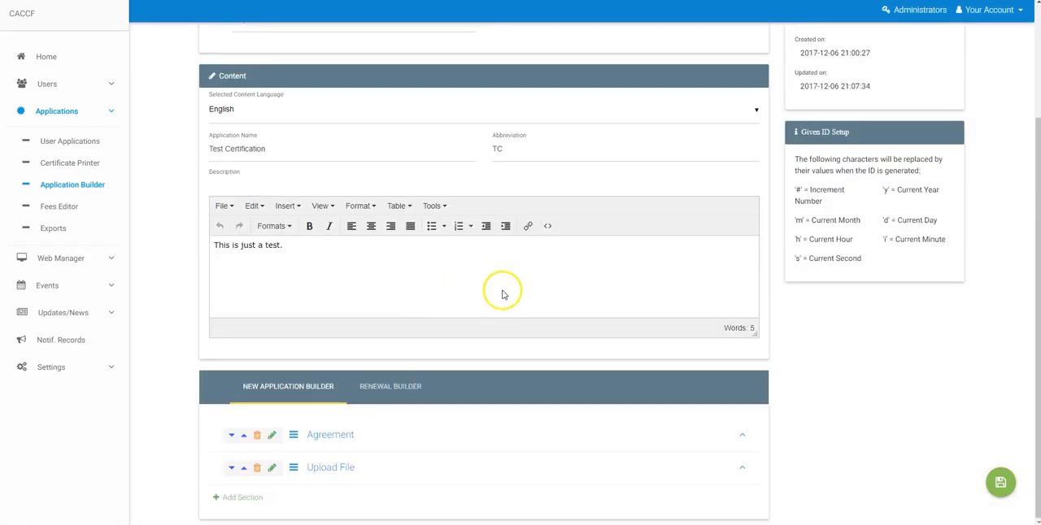
scroll(708, 288, up, 2)
scroll(713, 258, down, 2)
scroll(406, 403, up, 1)
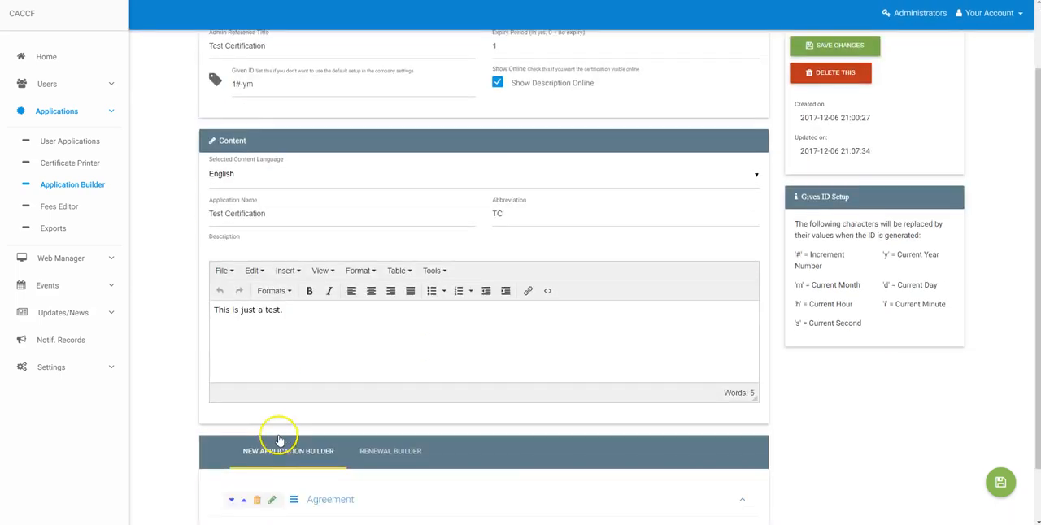
scroll(285, 407, down, 1)
scroll(878, 365, up, 3)
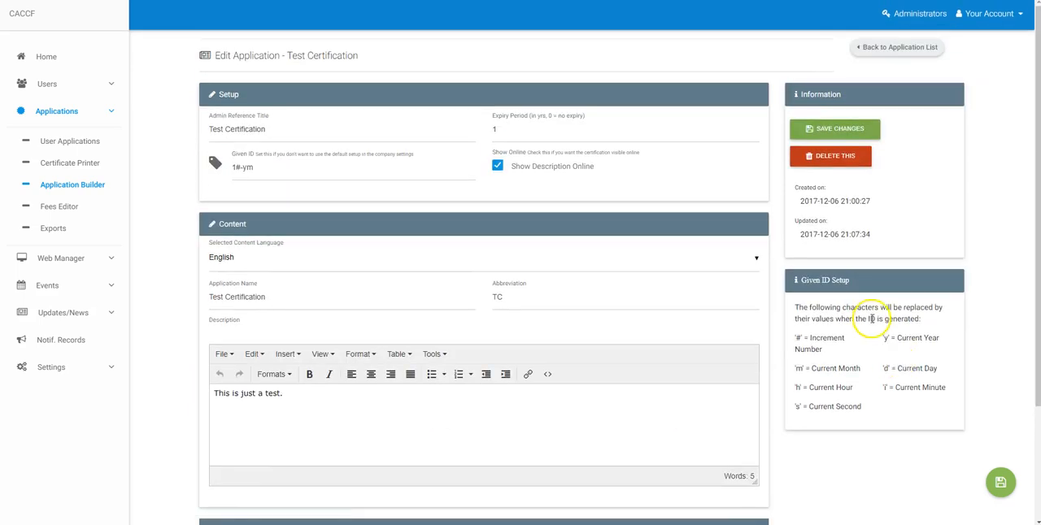
scroll(227, 181, down, 2)
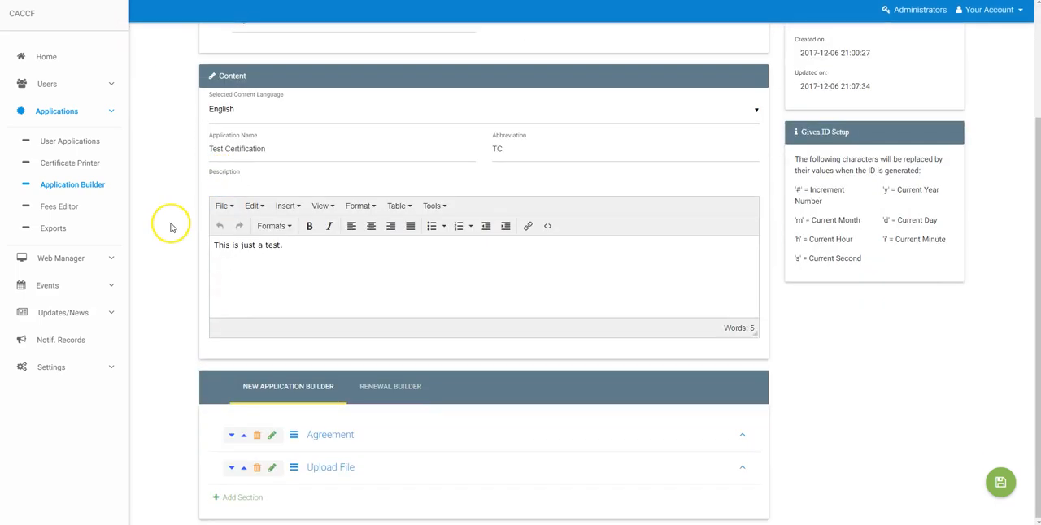
scroll(179, 244, up, 2)
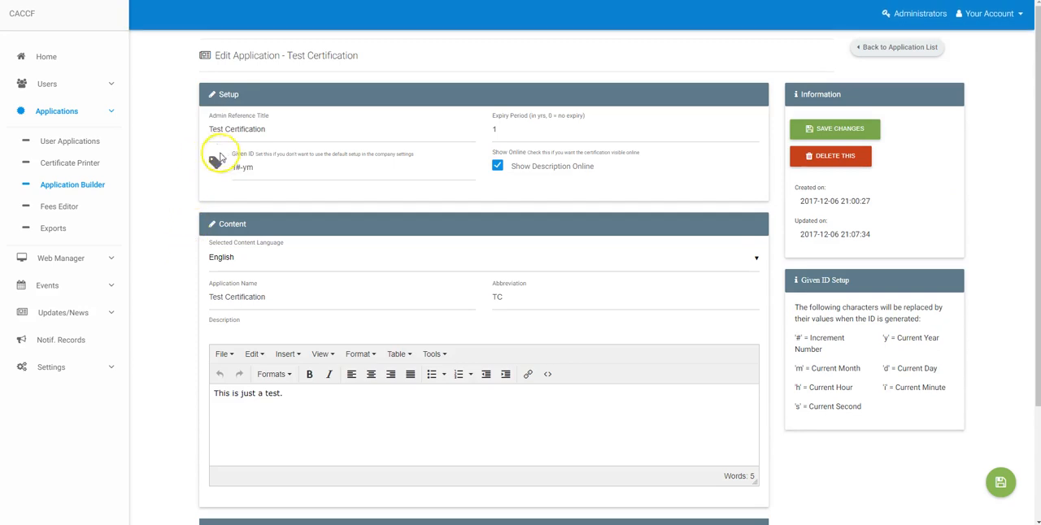